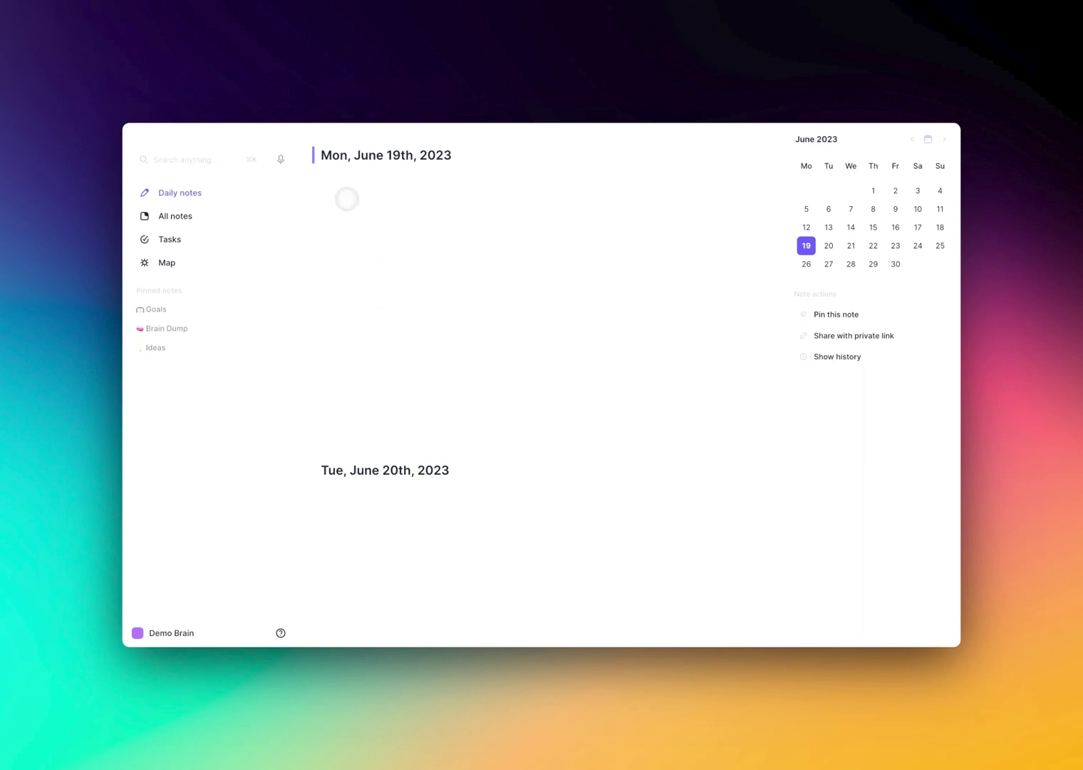
Type the claim 'Remote work was a temporary fad caused by the pandemic and tech bubble.' as the note's first line
type("Remote work was a t")
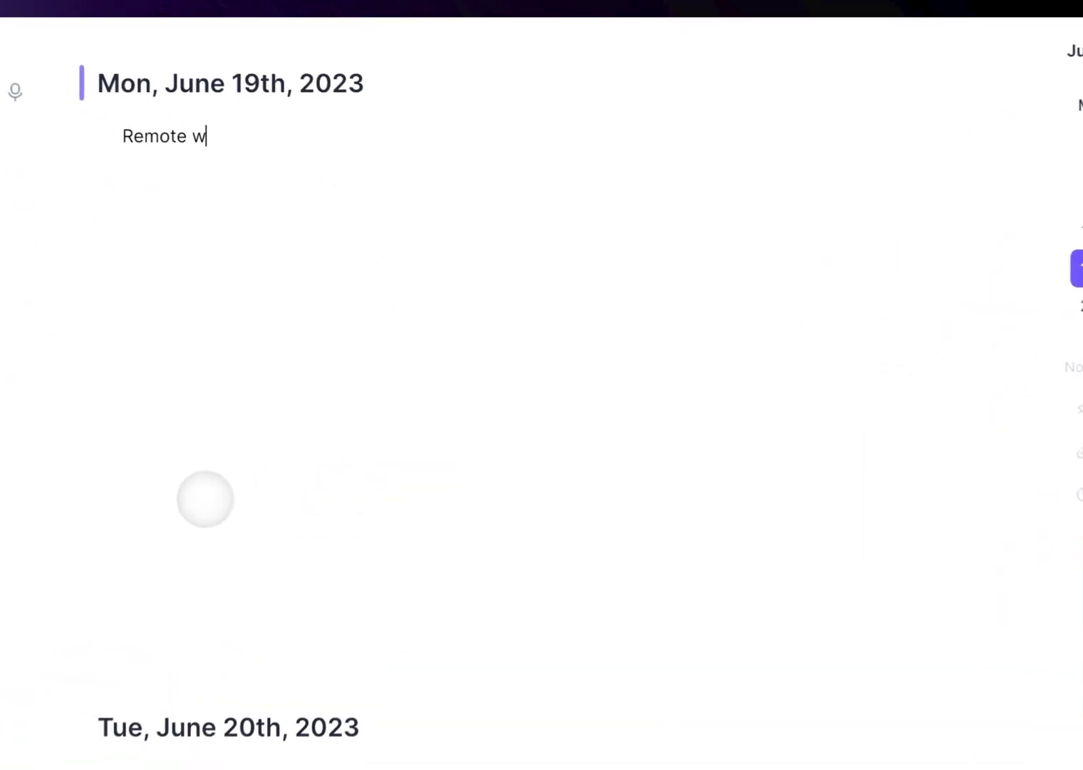
type("emporary fad caused by the pandemic and tech bubble.")
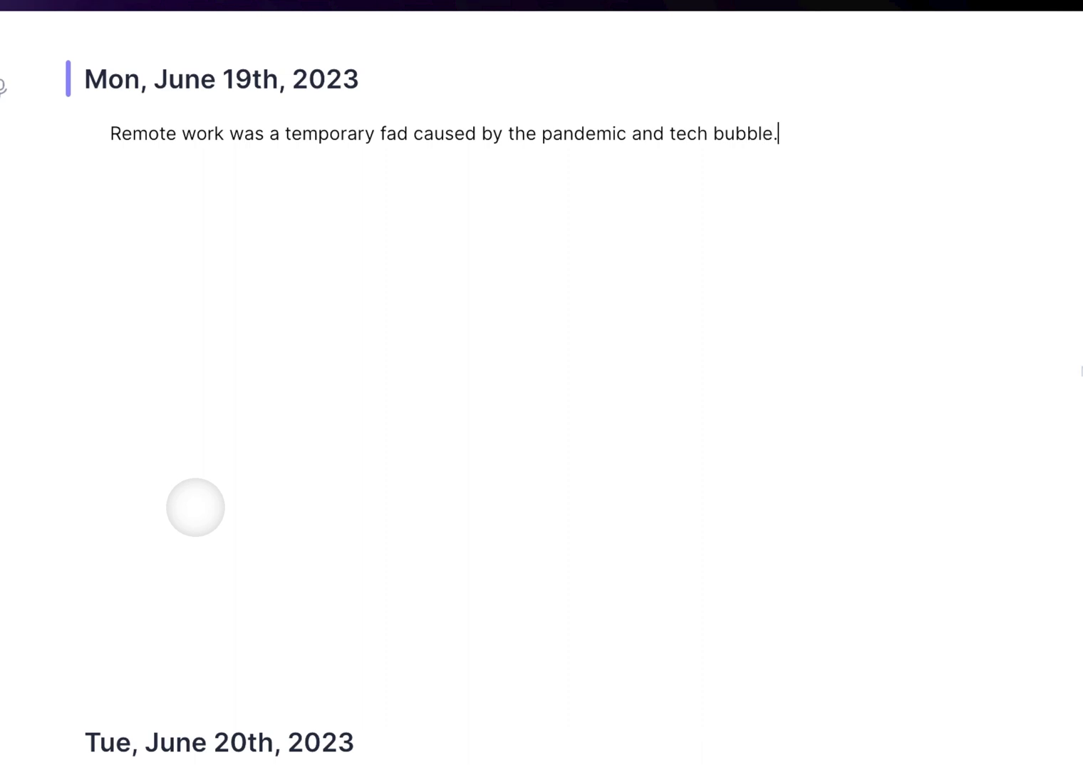
Run the 'Generate a list of counter arguments' AI prompt on the remote work sentence
left_click(170, 130)
key("super+j")
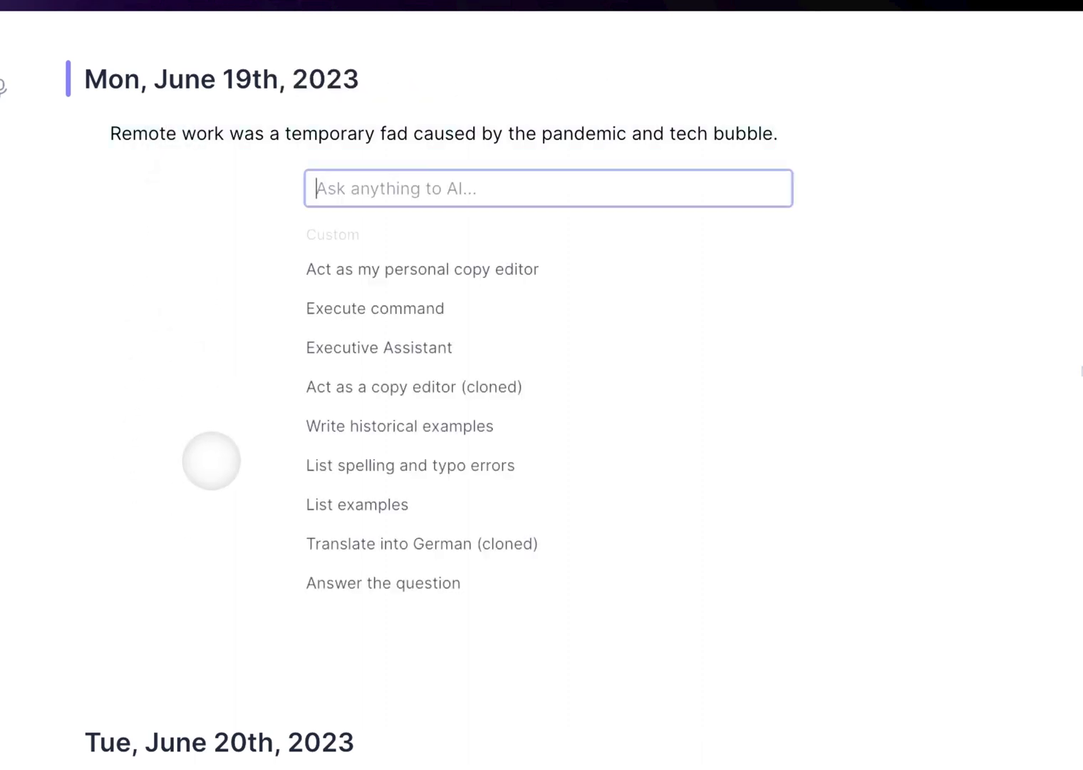
scroll(370, 523, "down", 5)
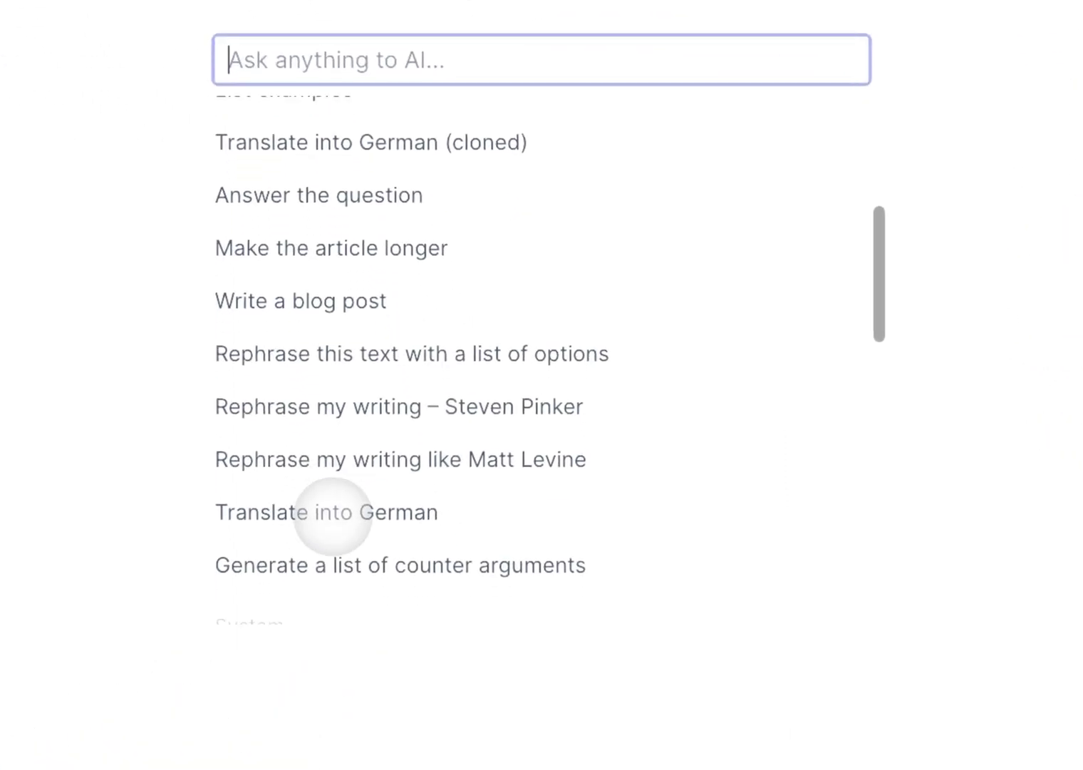
left_click(327, 465)
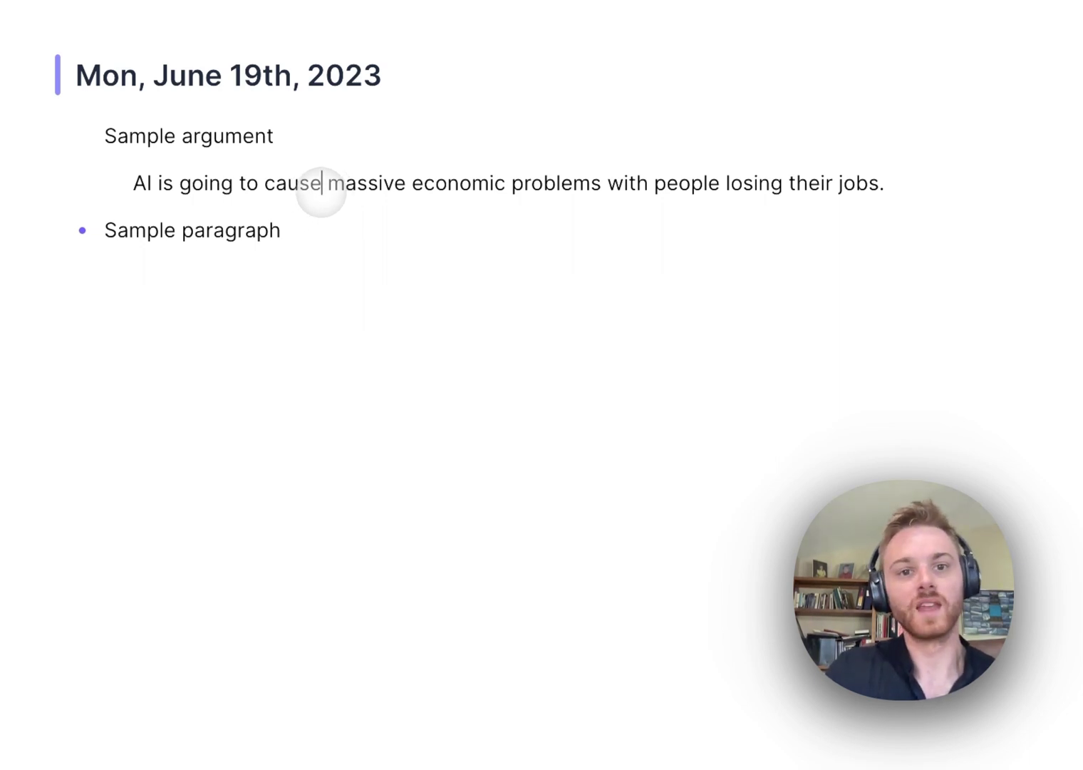
Run 'Generate a counter argument' on the AI job-loss claim and expand the prompt's instructions
double_click(321, 189)
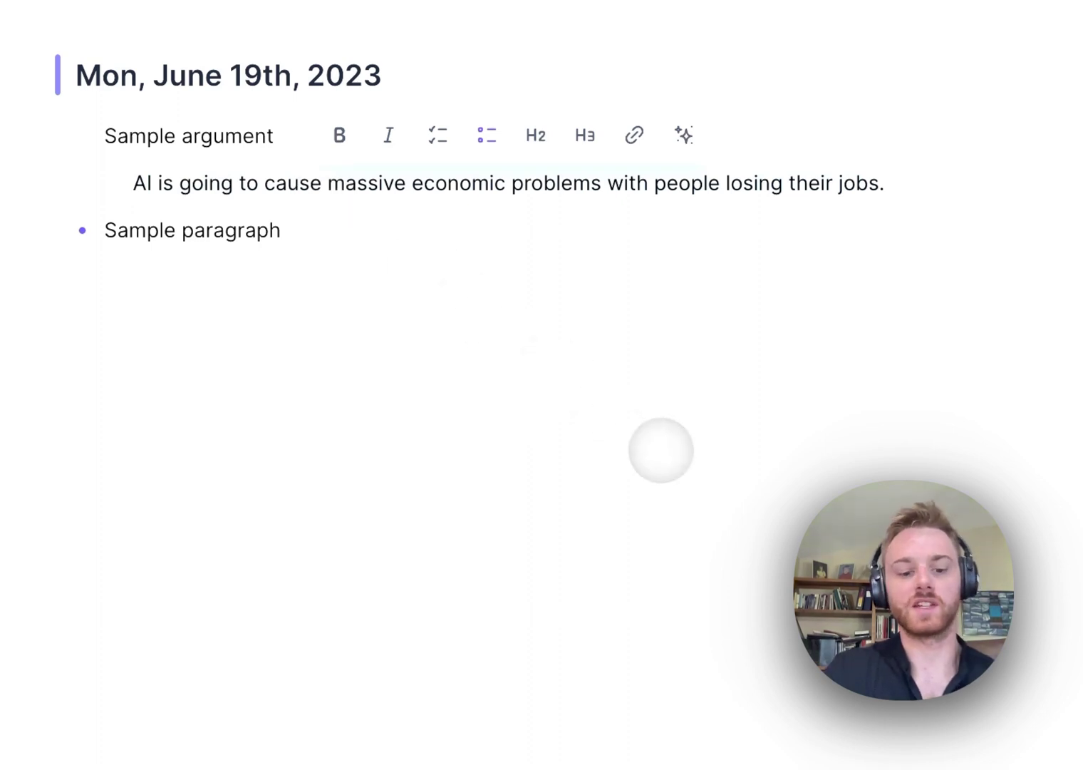
key("super+j")
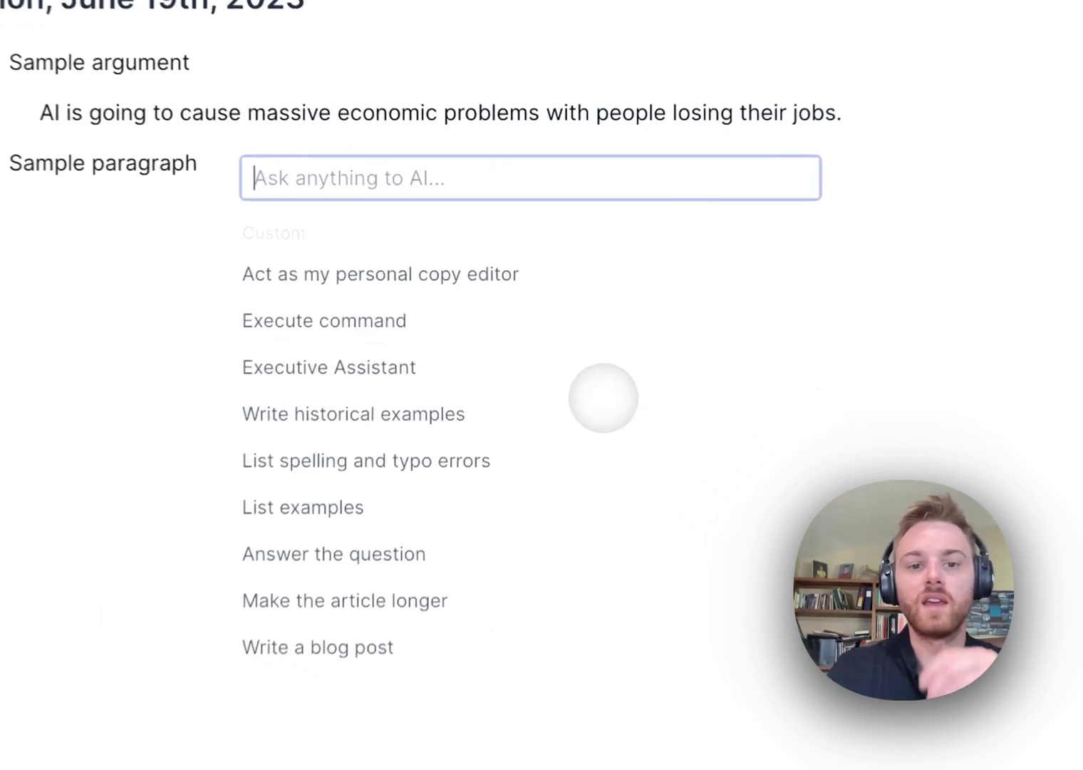
scroll(662, 448, "down", 5)
scroll(551, 349, "down", 8)
scroll(546, 345, "up", 1)
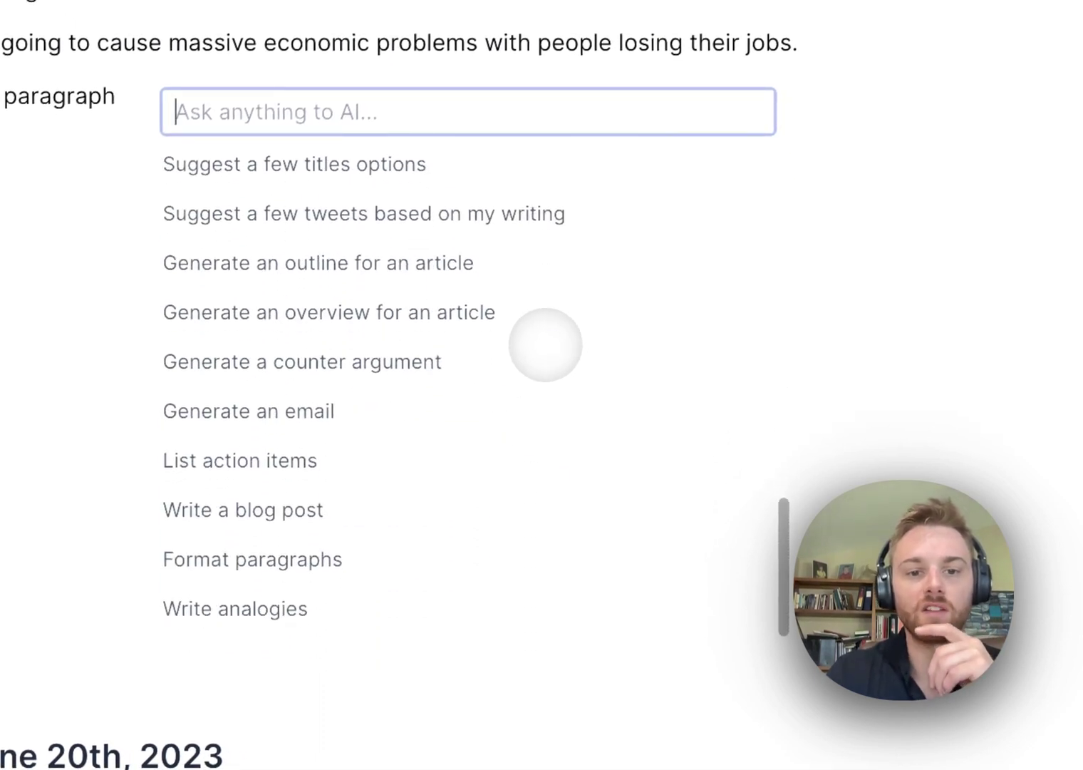
scroll(545, 345, "up", 3)
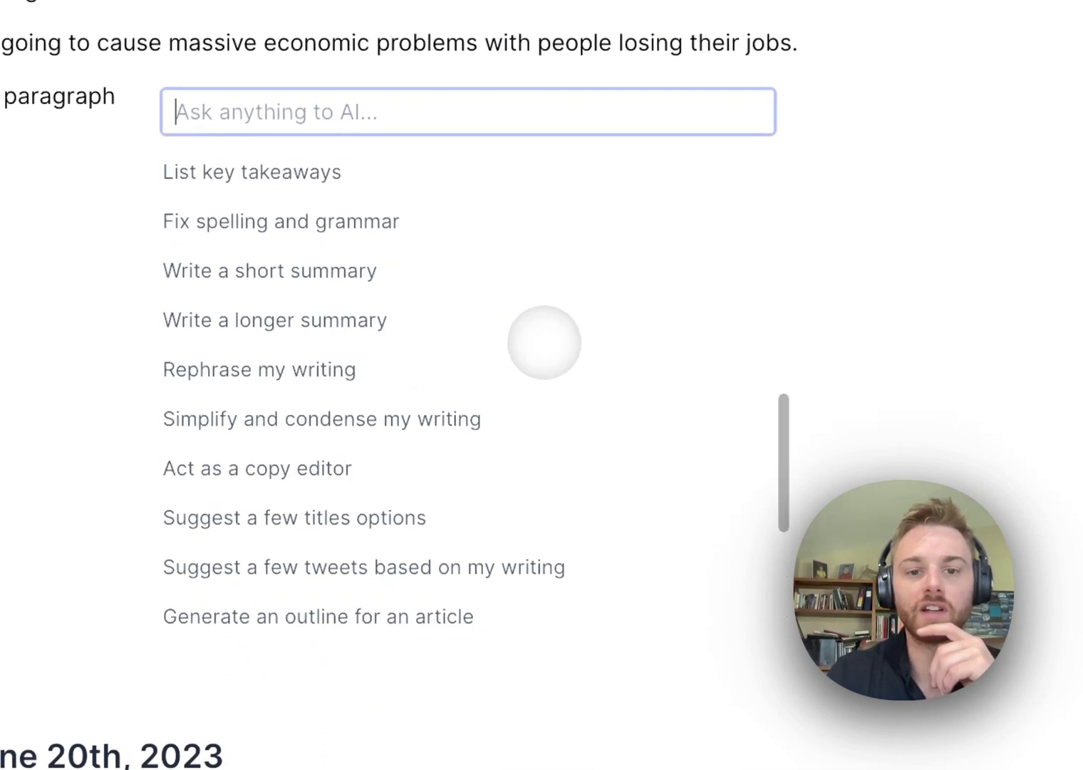
scroll(412, 413, "down", 5)
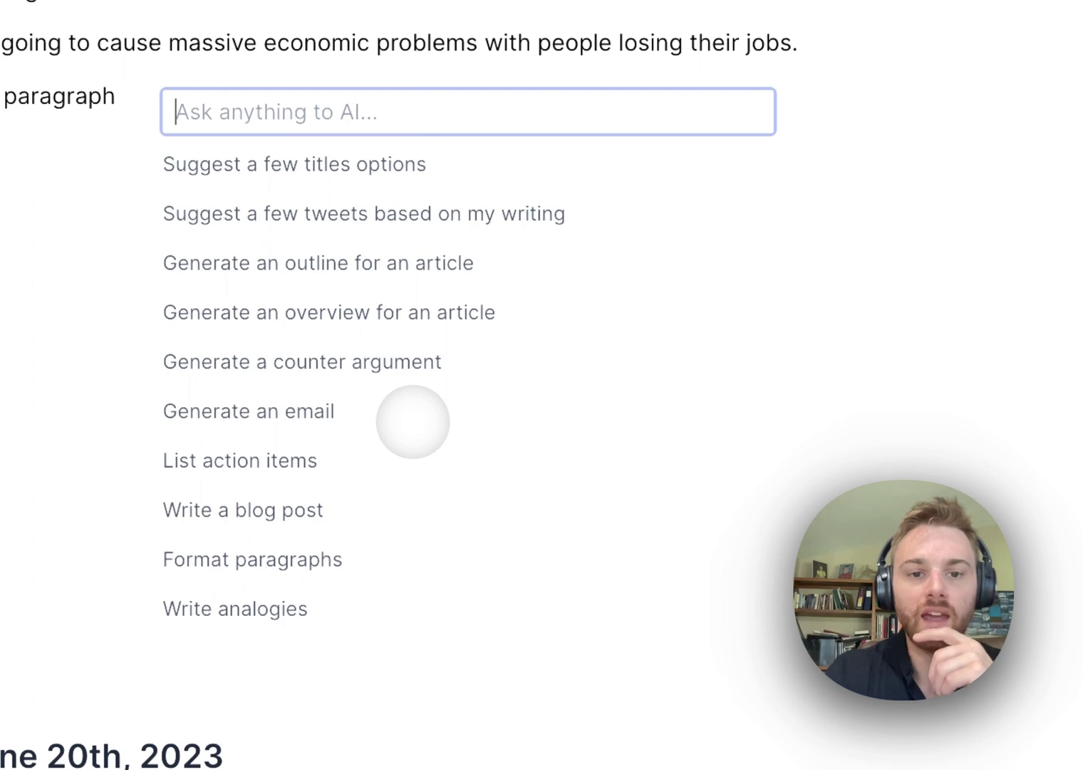
left_click(412, 378)
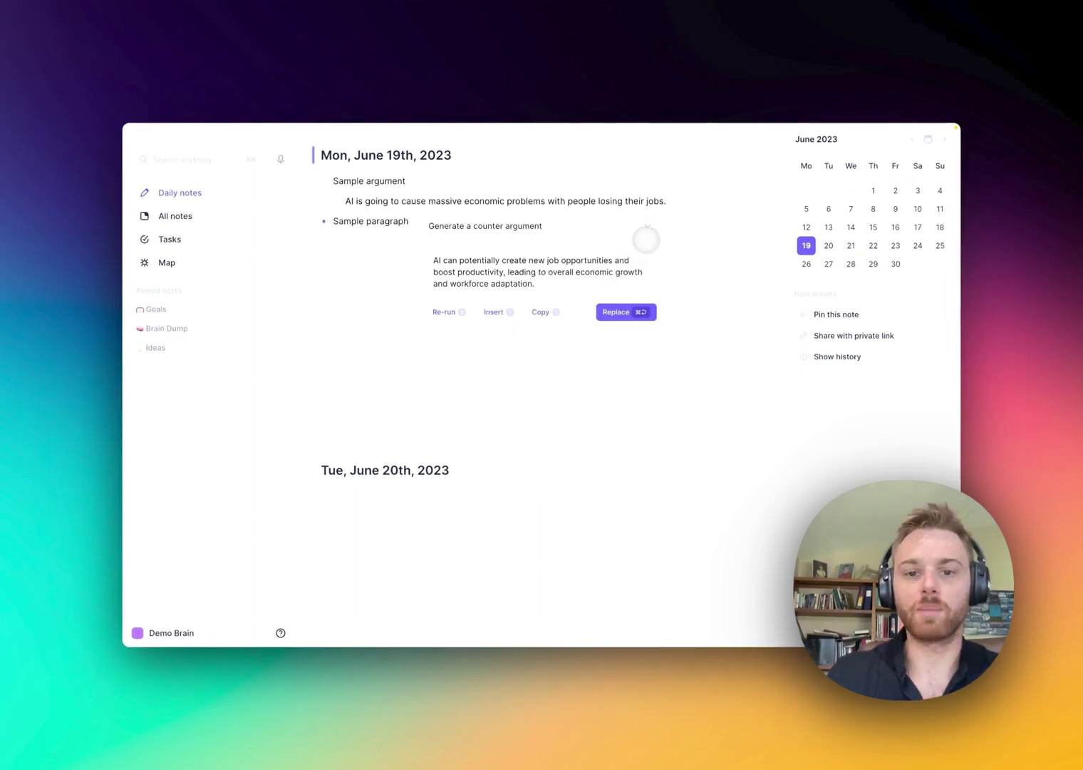
left_click(646, 227)
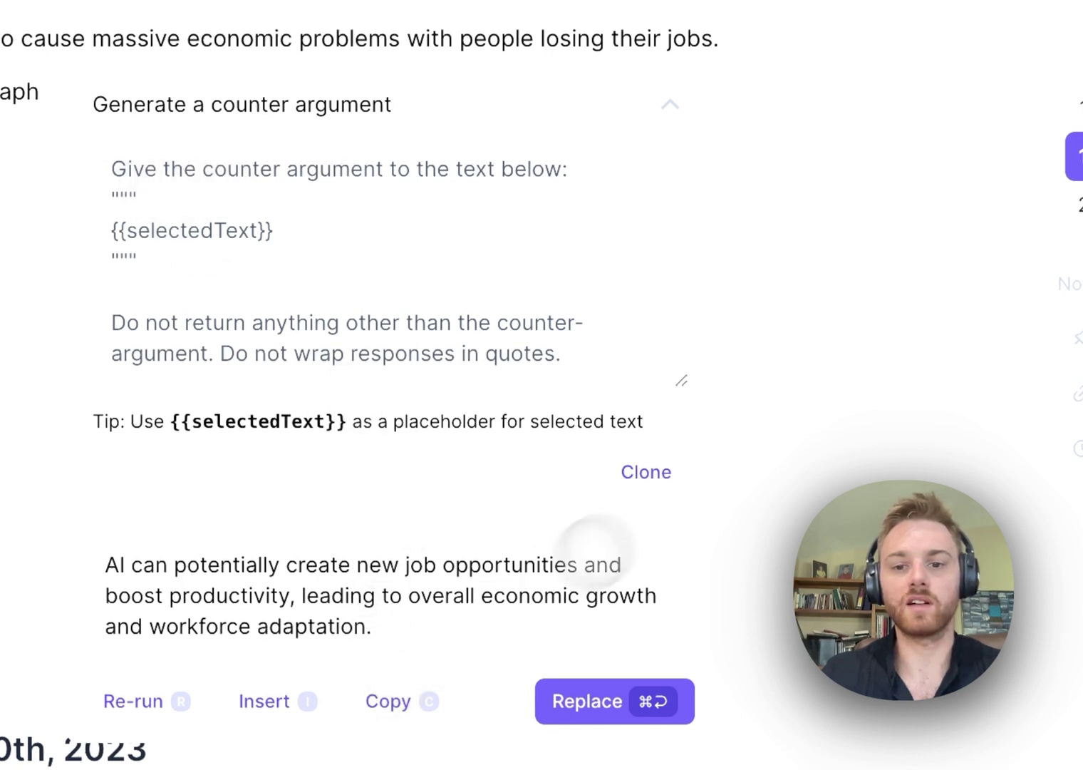
Clone the counter-argument prompt and retitle the copy 'Generate a list of counter arguments'
left_click(659, 469)
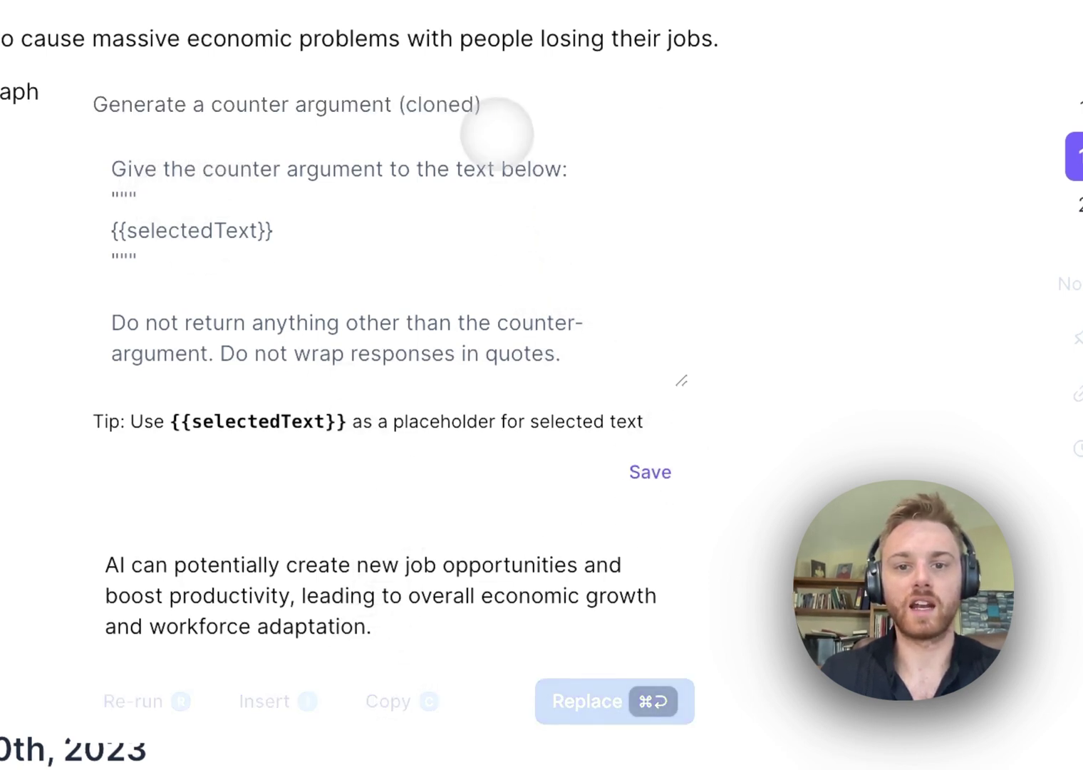
left_click(394, 113, "shift")
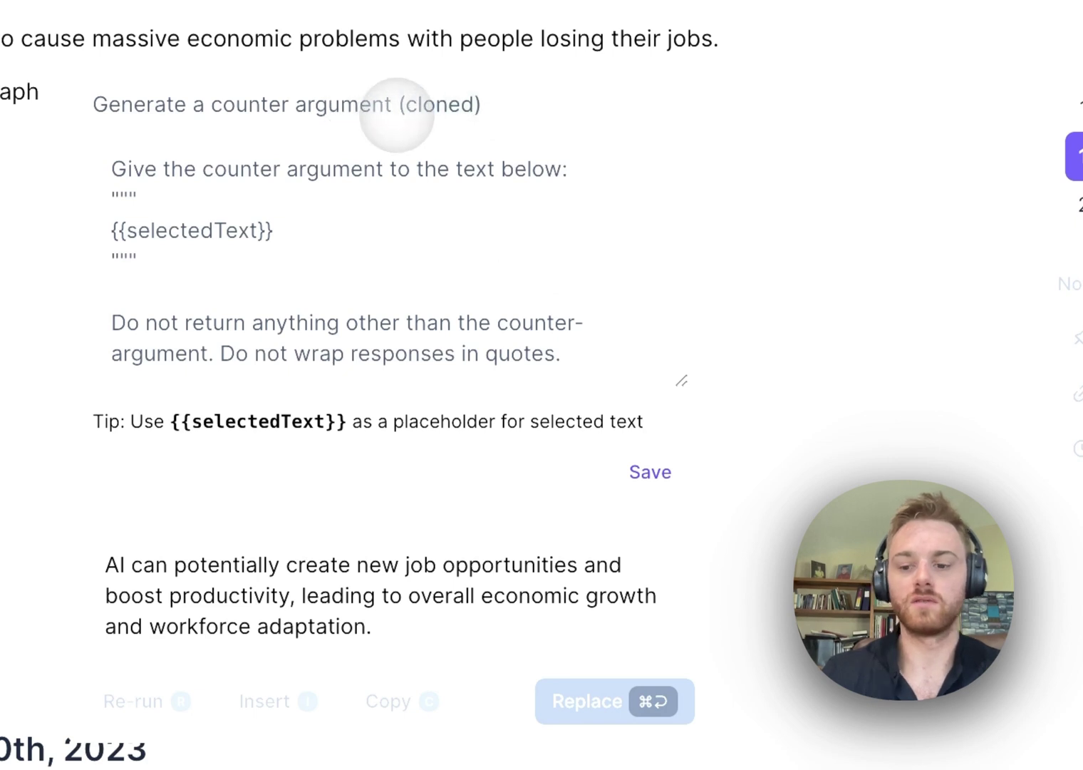
key("BackSpace")
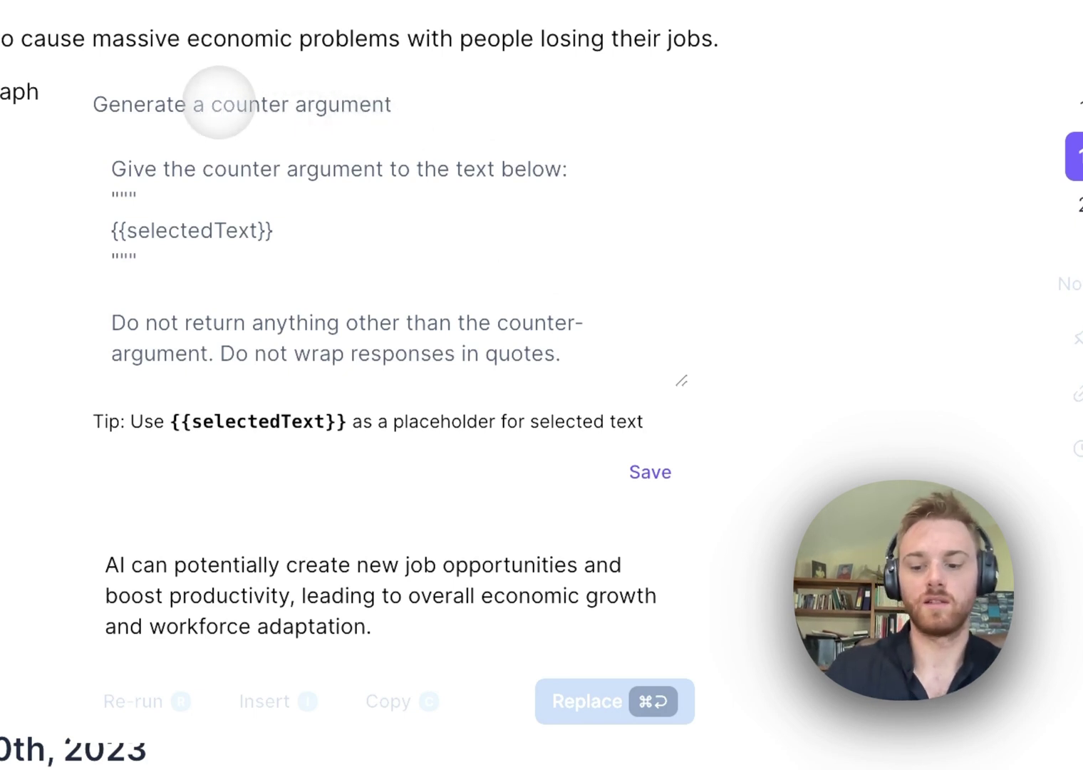
type("list of")
left_click(464, 94)
type("s")
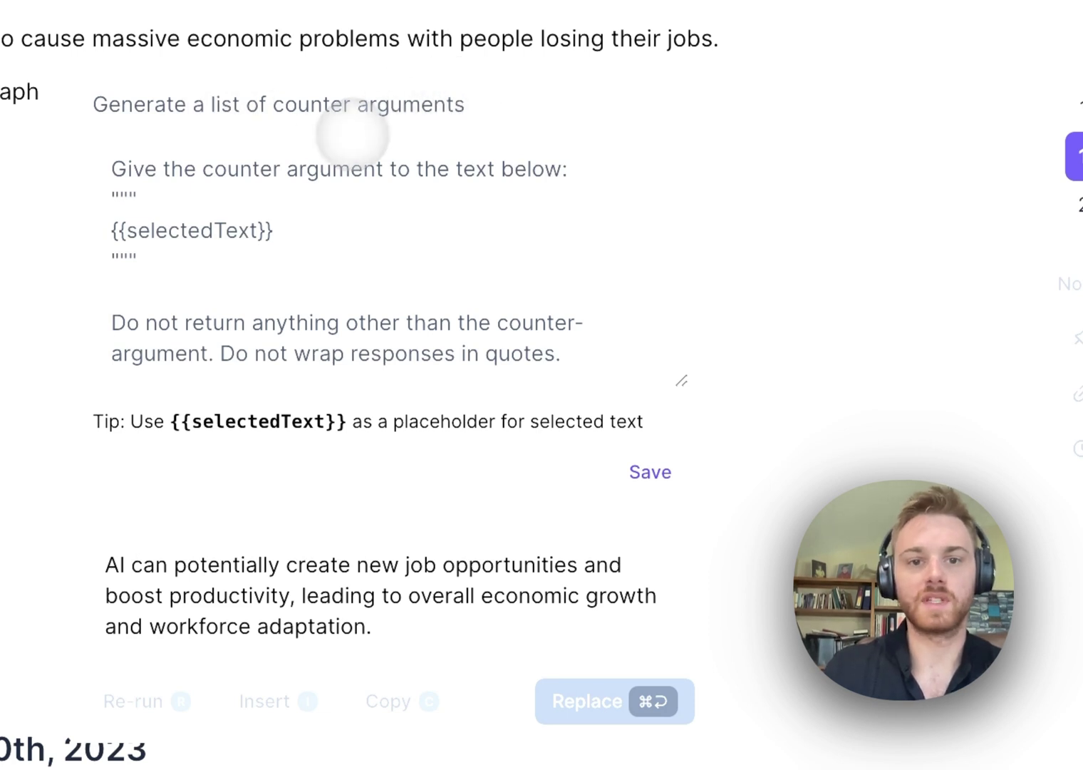
Reword the prompt text to ask for a list of counter arguments and save it
double_click(178, 169)
type("a list of")
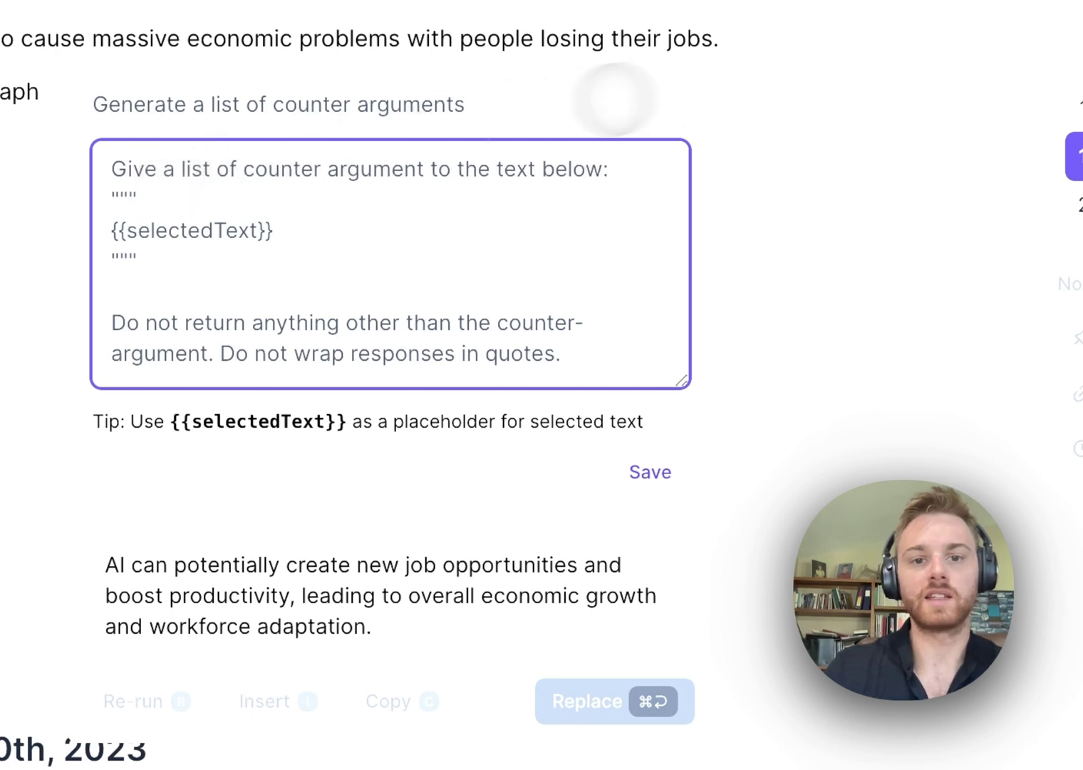
left_click(435, 171)
type("s")
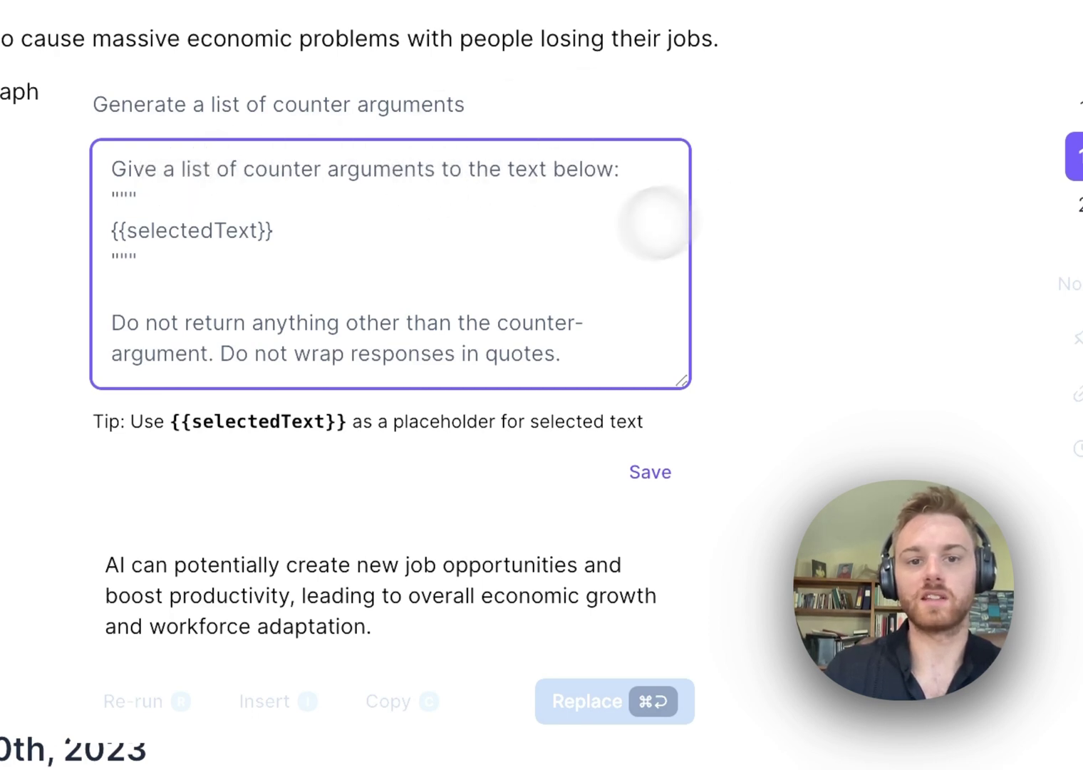
left_click(649, 470)
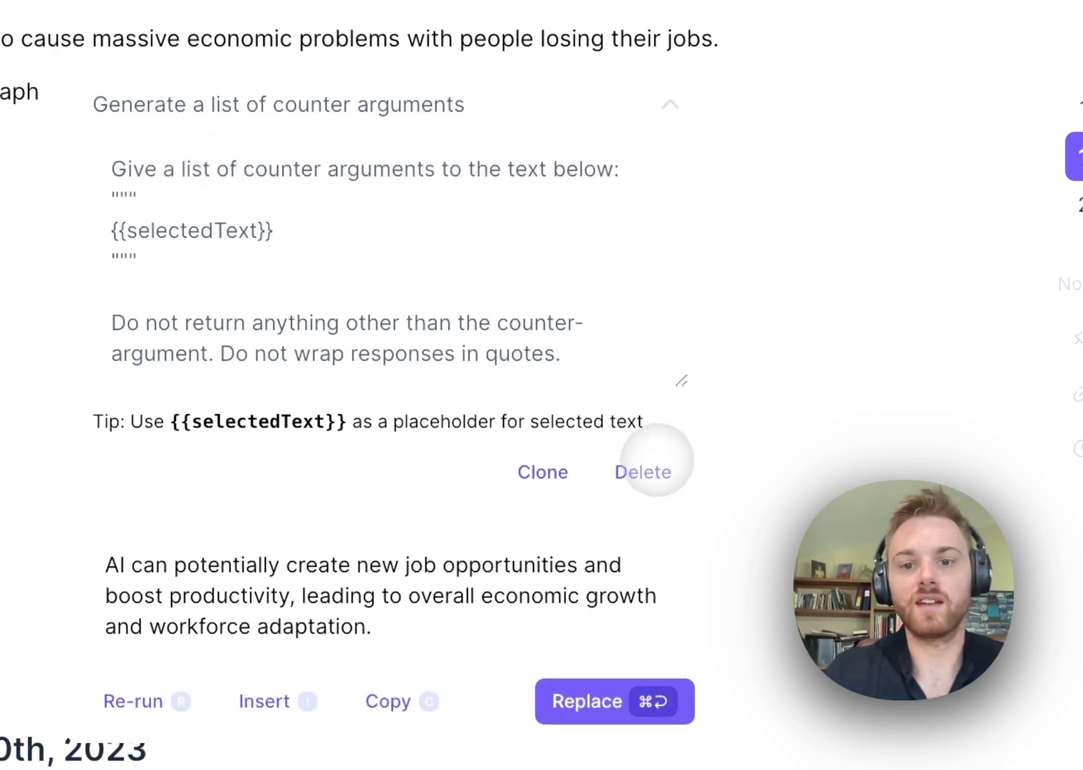
left_click(781, 270)
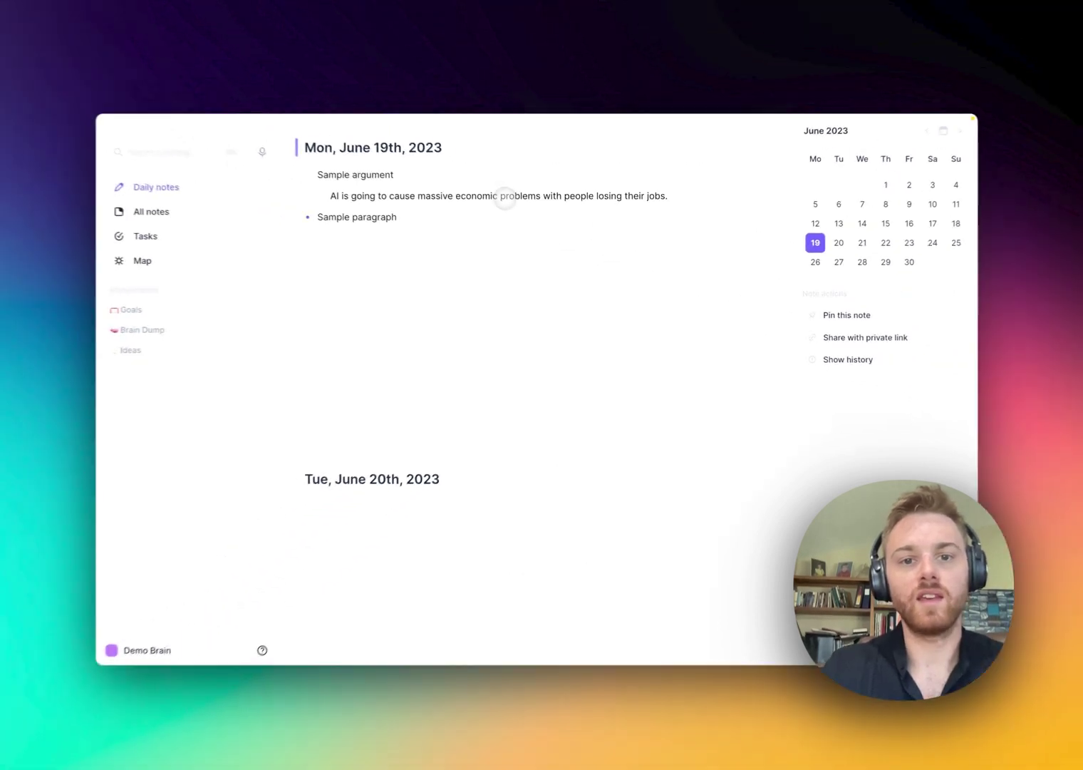
key("super+j")
scroll(521, 314, "down", 3)
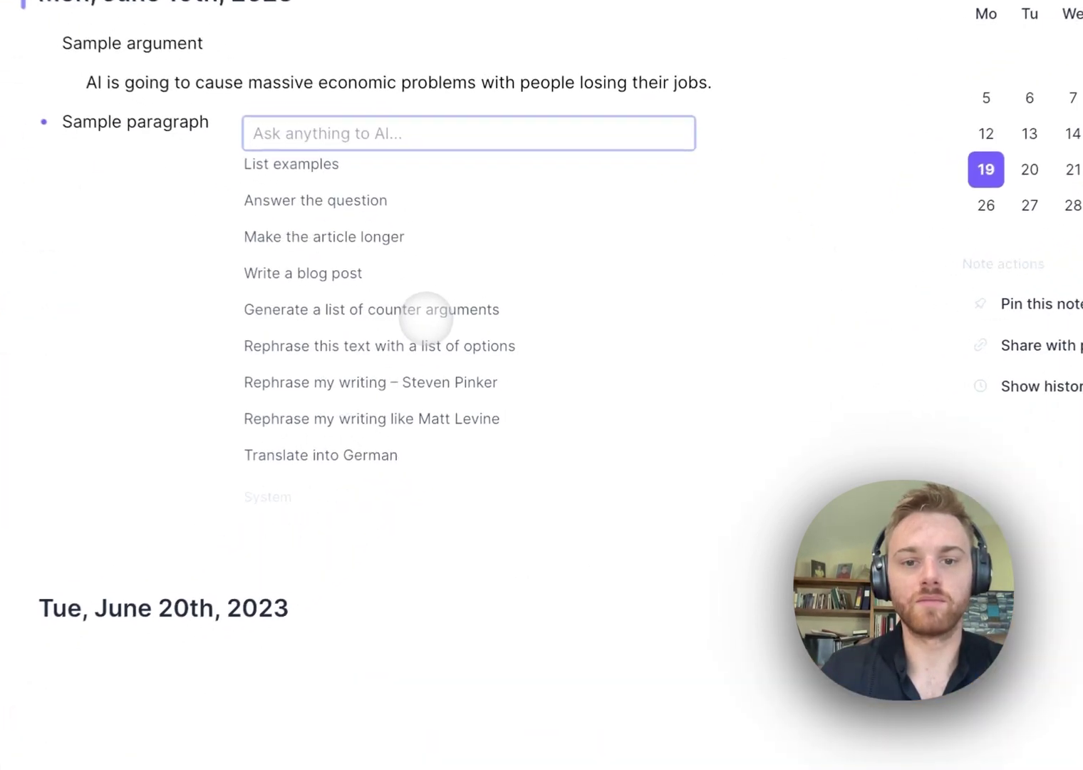
Run 'Generate a list of counter arguments' on the AI claim, then dismiss the eight-point result
left_click(520, 322)
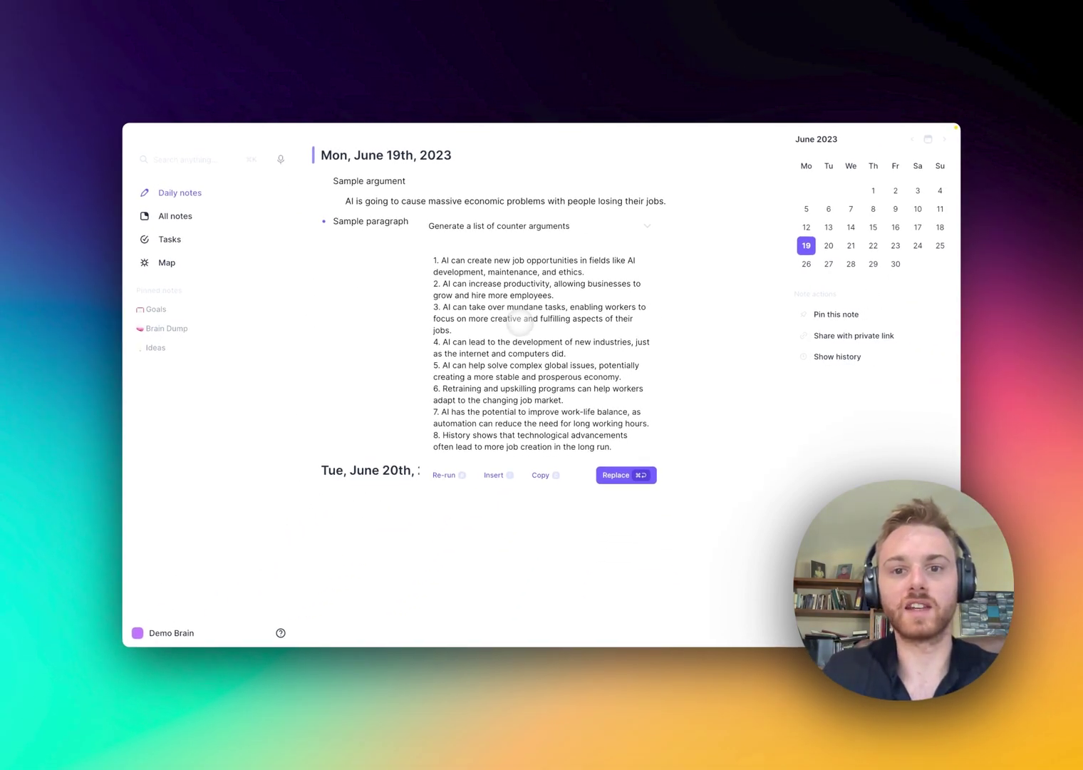
key("Escape")
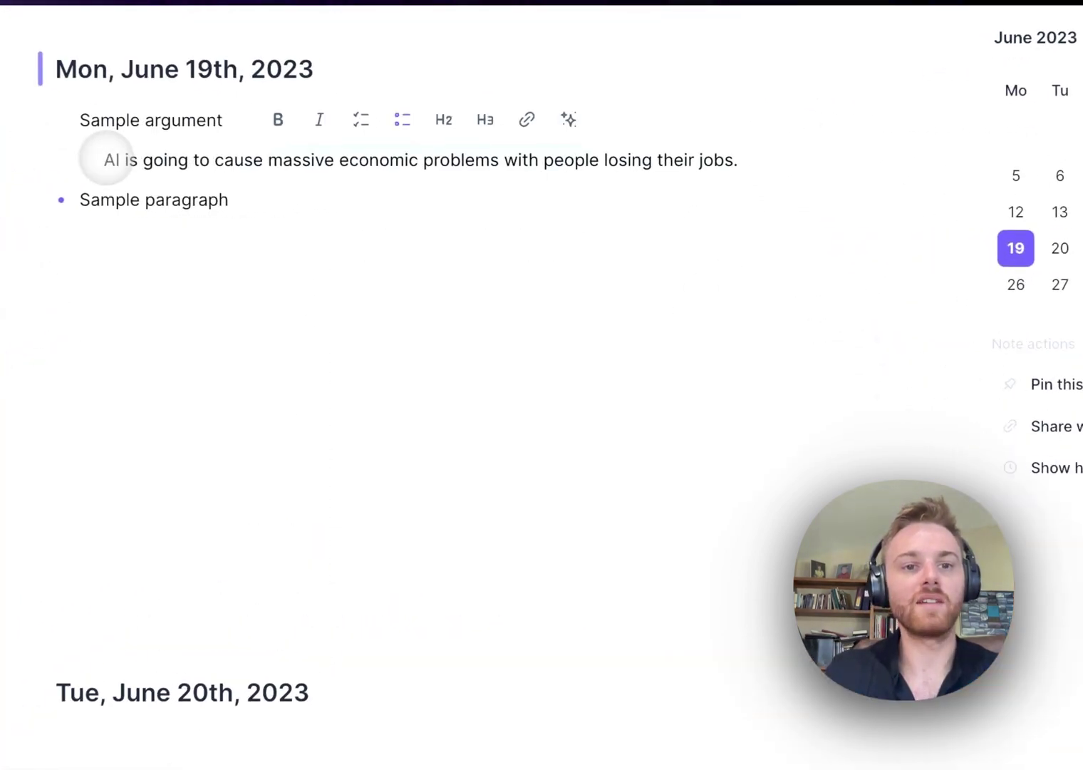
Delete the AI job-loss claim line and expand Sample paragraph to show its full text
key("BackSpace")
key("BackSpace")
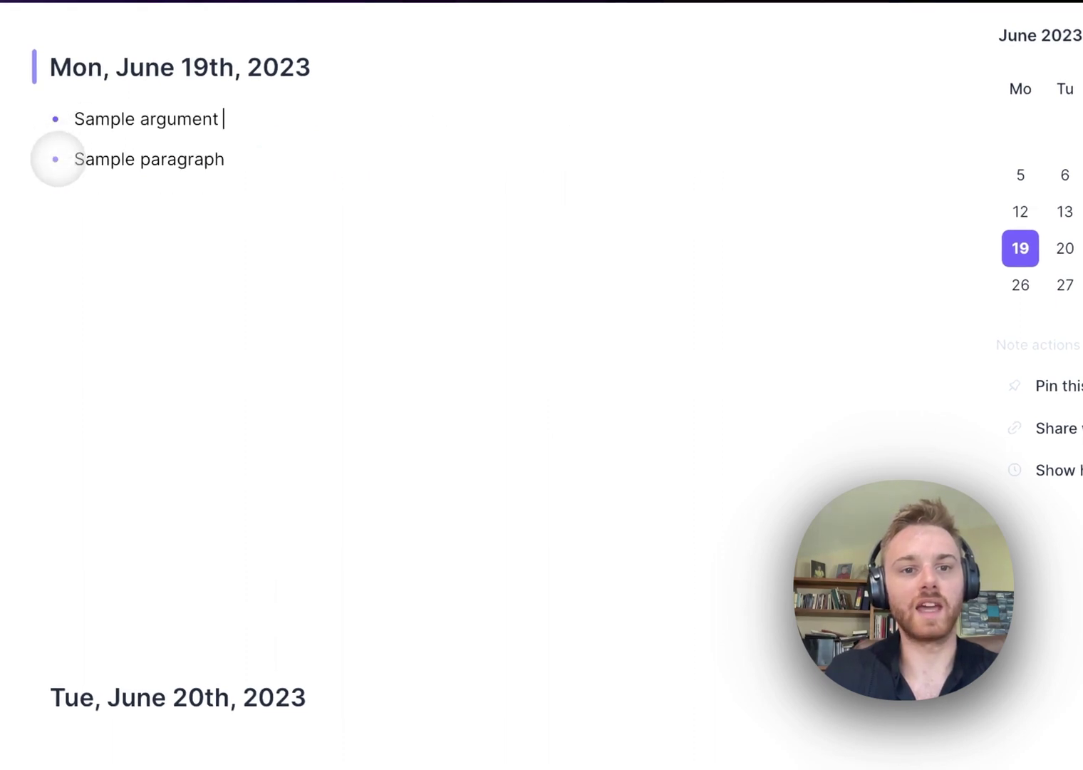
left_click(55, 158)
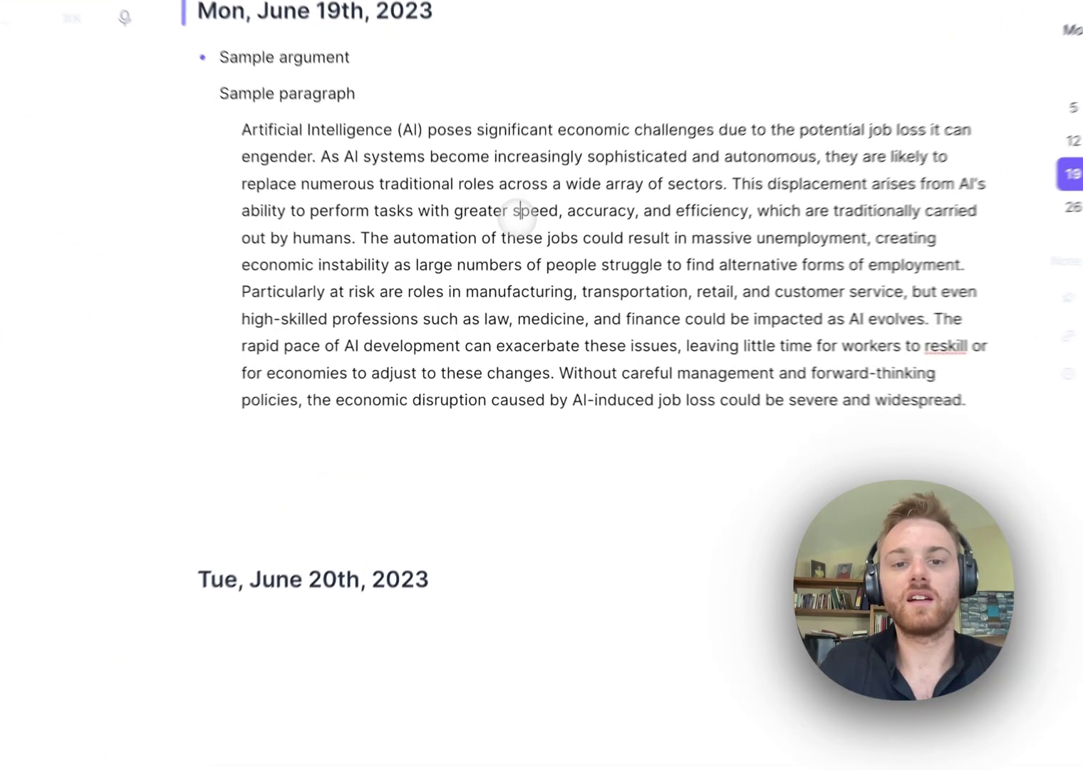
Run 'Generate a counter argument' on the AI job-loss paragraph
left_click(497, 268)
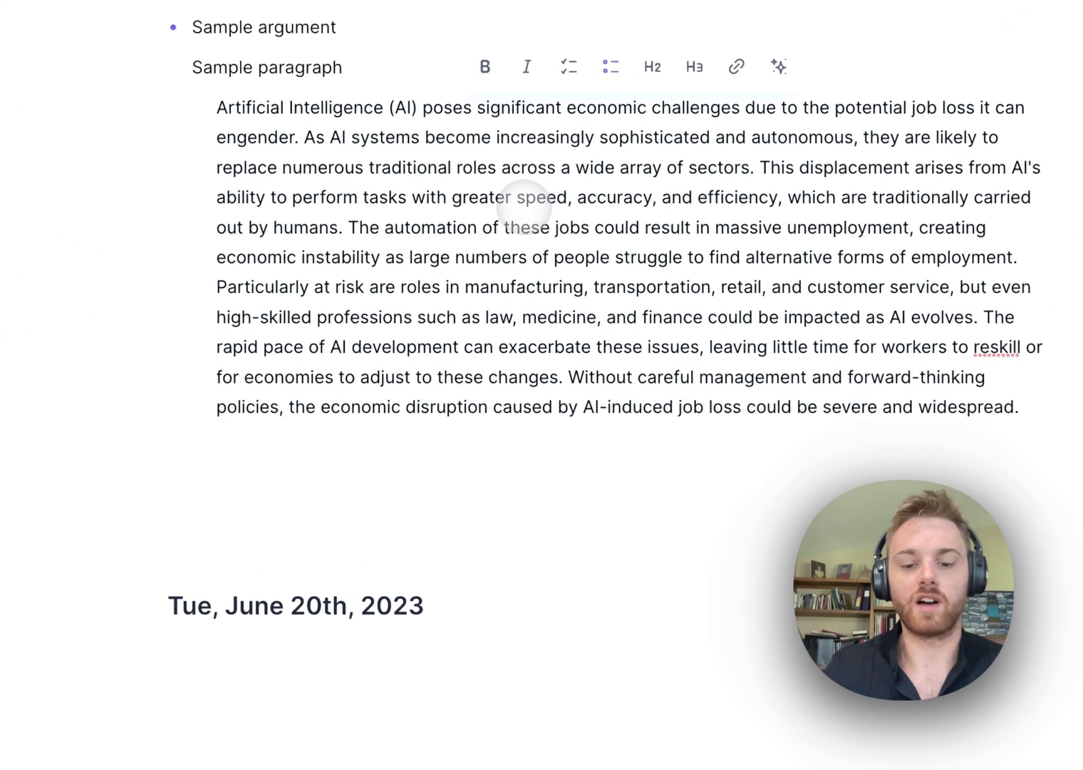
key("super+j")
scroll(484, 632, "down", 5)
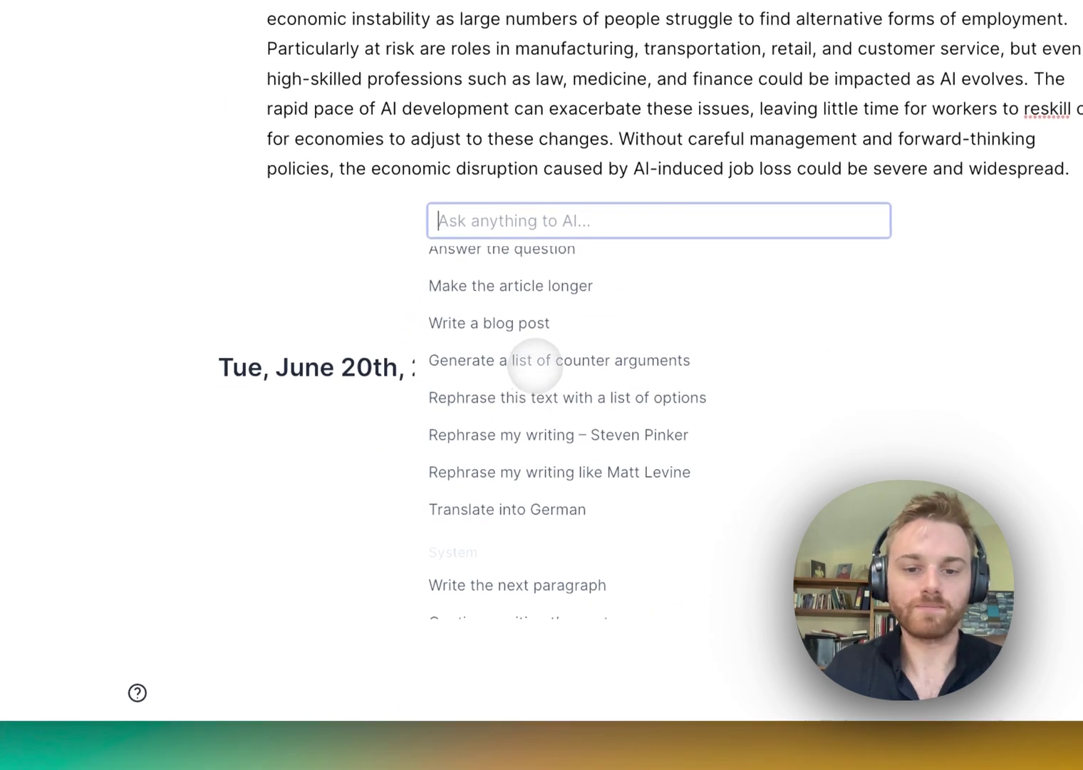
scroll(534, 365, "down", 10)
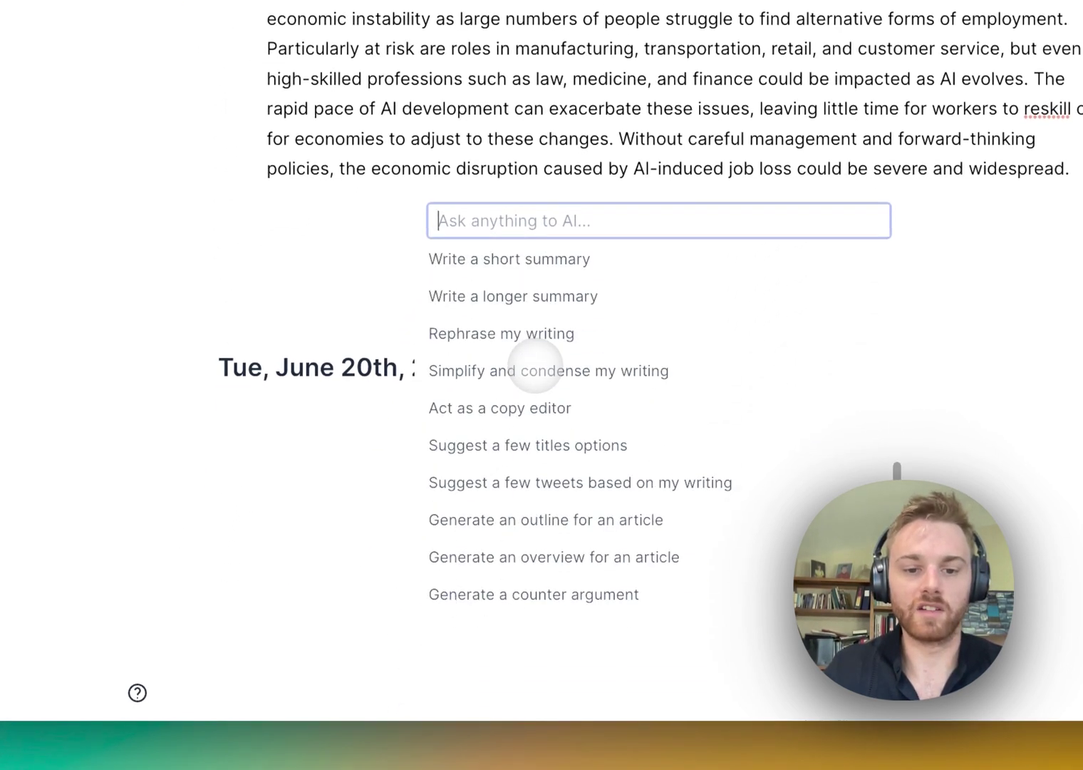
scroll(536, 366, "down", 5)
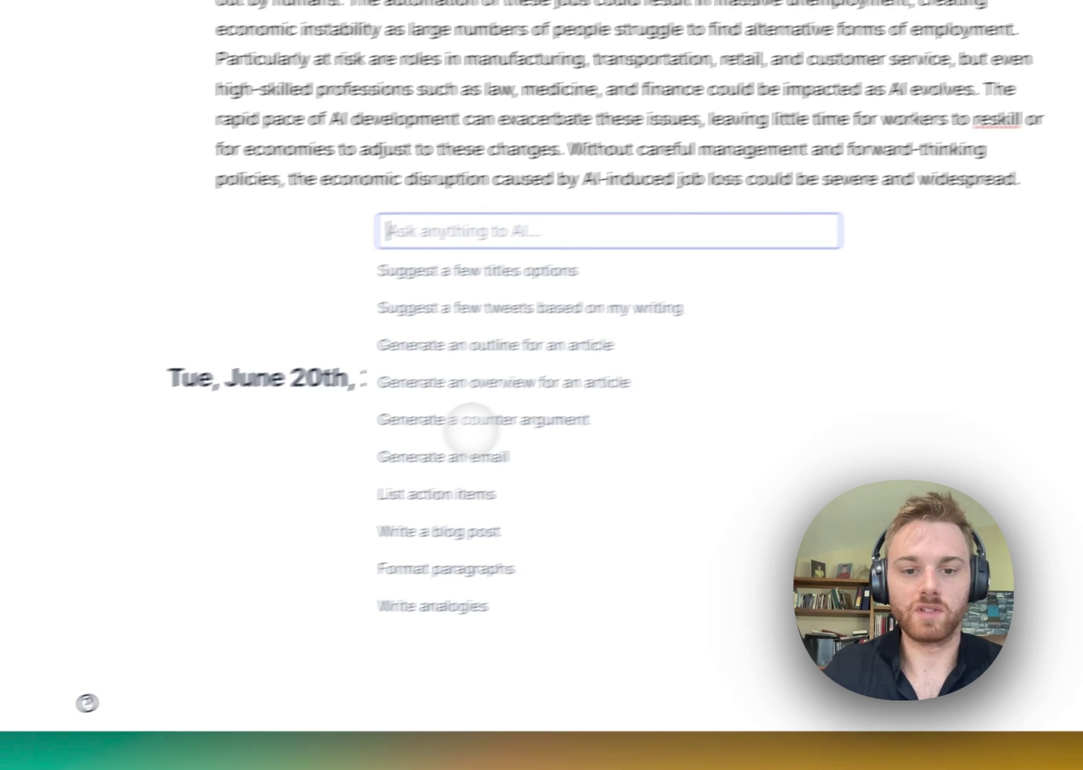
left_click(517, 417)
Expand the prompt's details and clone it into an editable copy
left_click(725, 246)
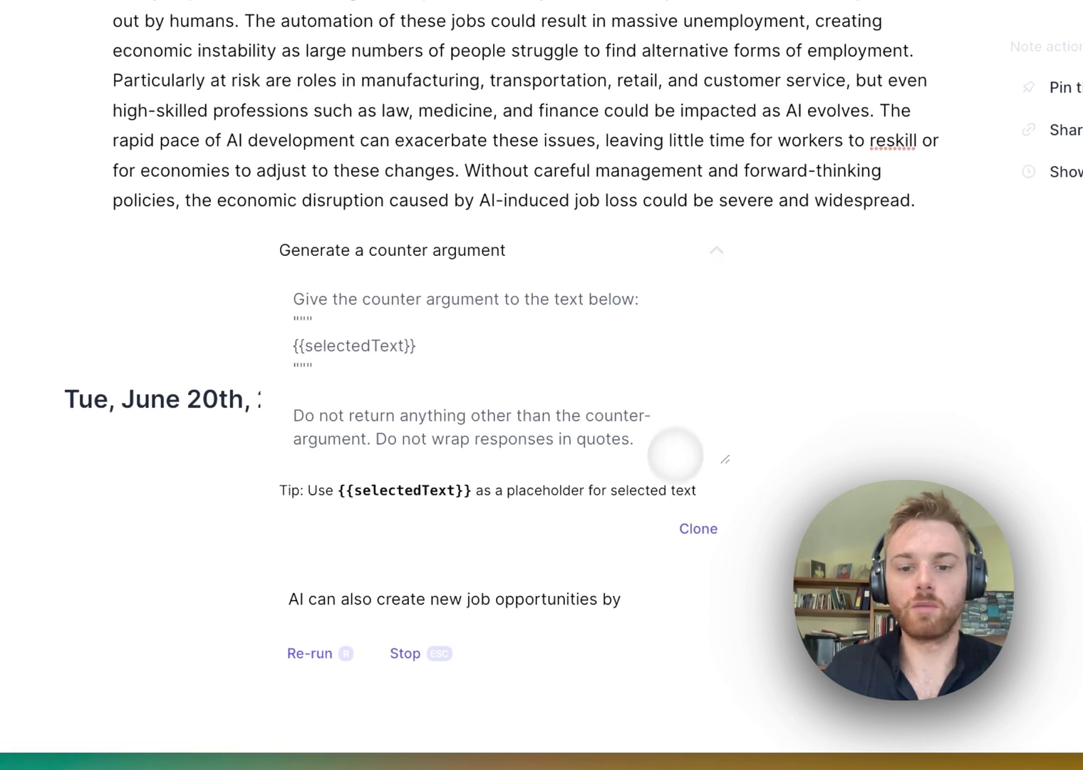
left_click(694, 527)
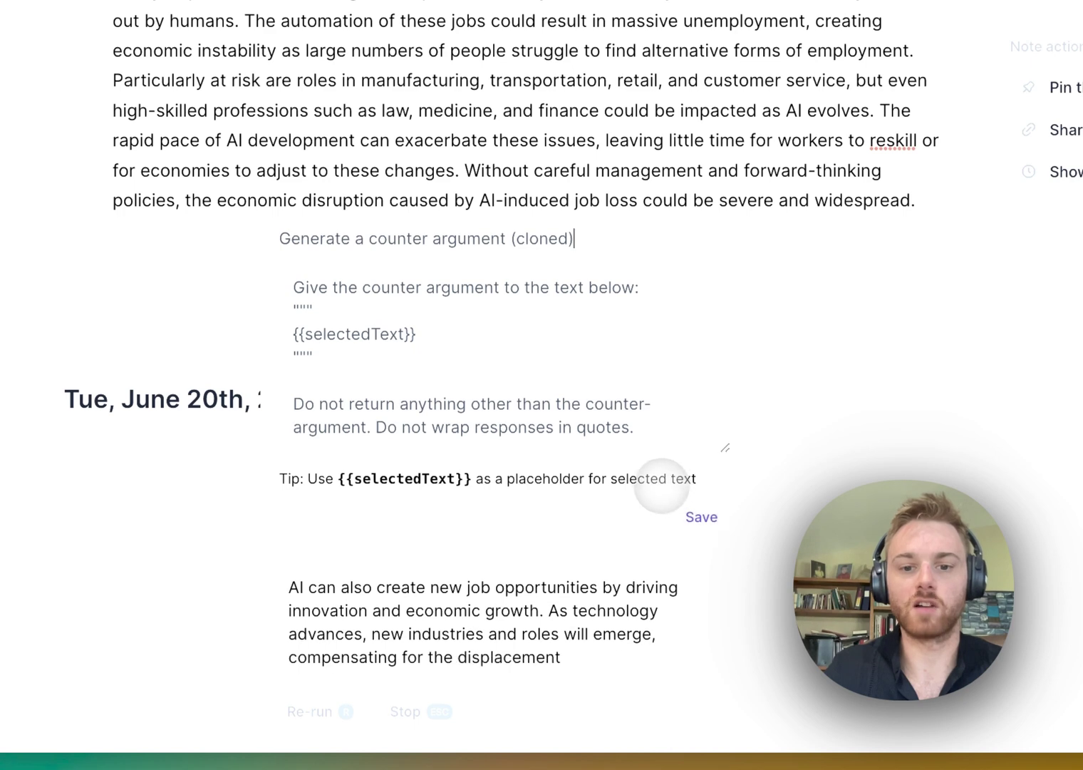
left_click(488, 254)
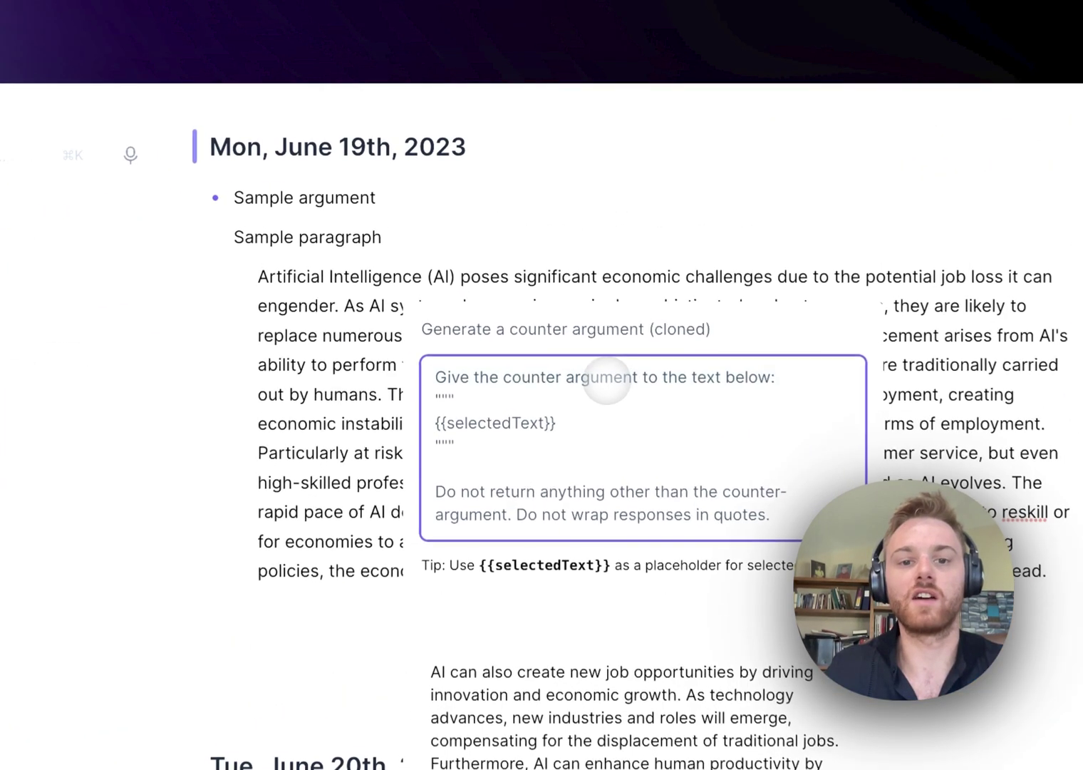
Reword the copy to 'Please find the logical holes in the text below:', title it 'Find logical holes', and save
left_click(519, 273)
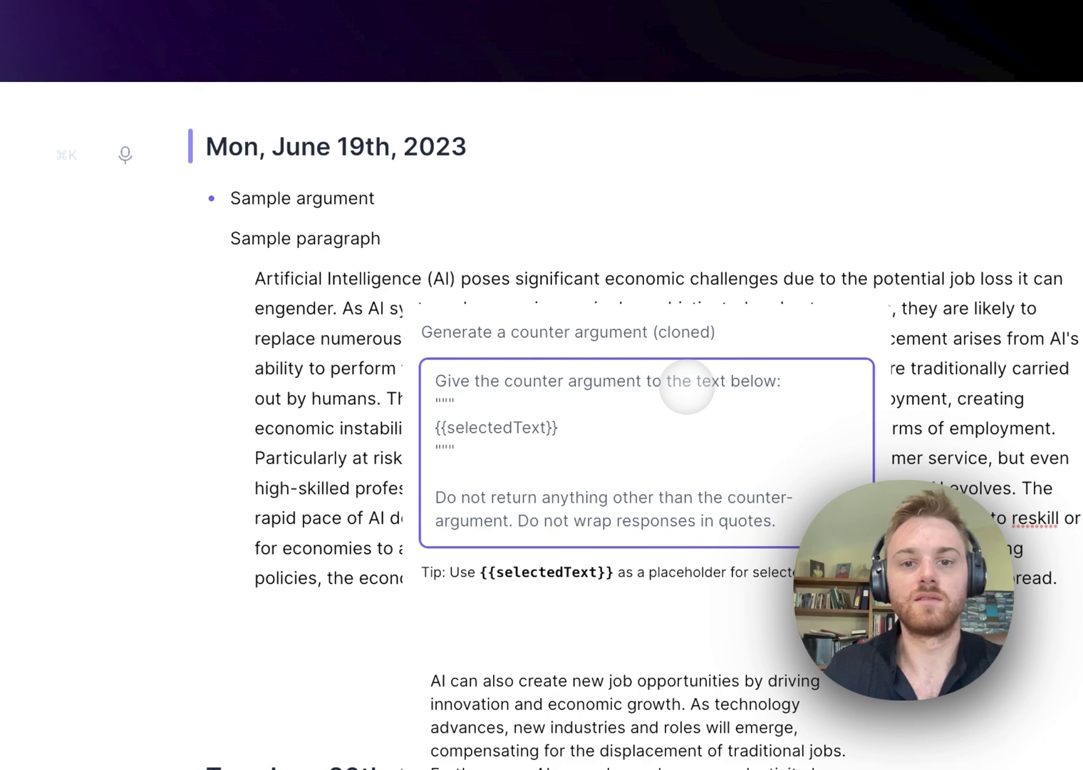
left_click_drag(661, 383, 373, 377)
type("Please find the lo")
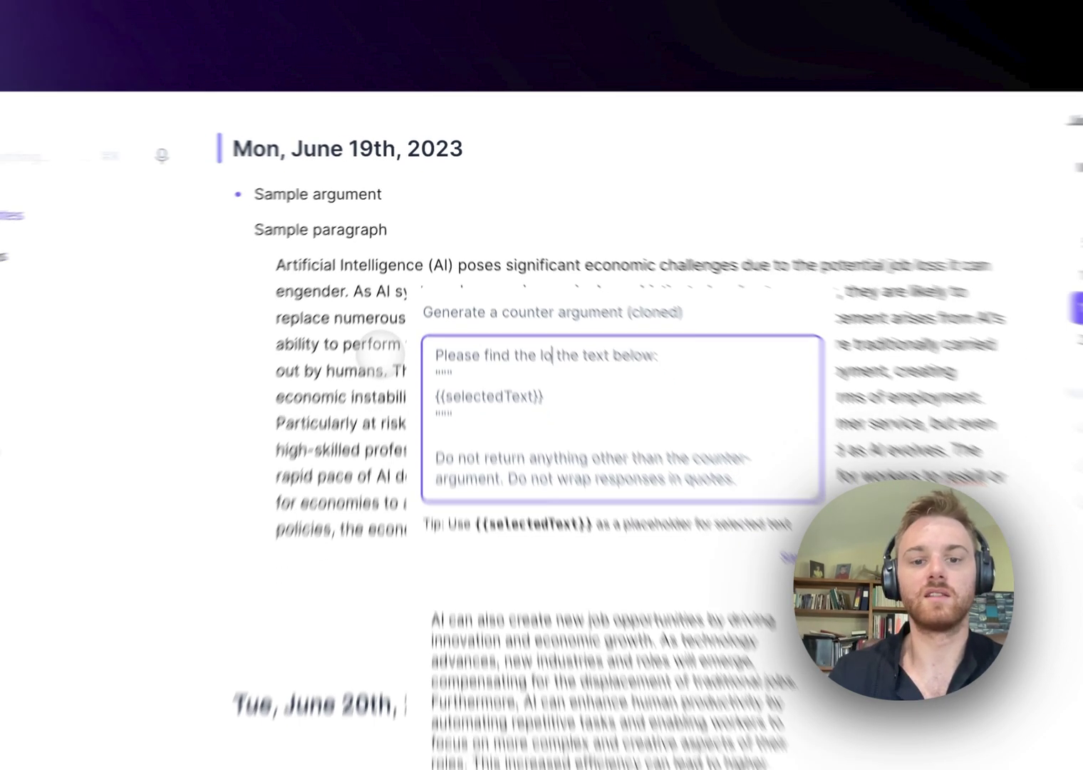
type("gical holes in")
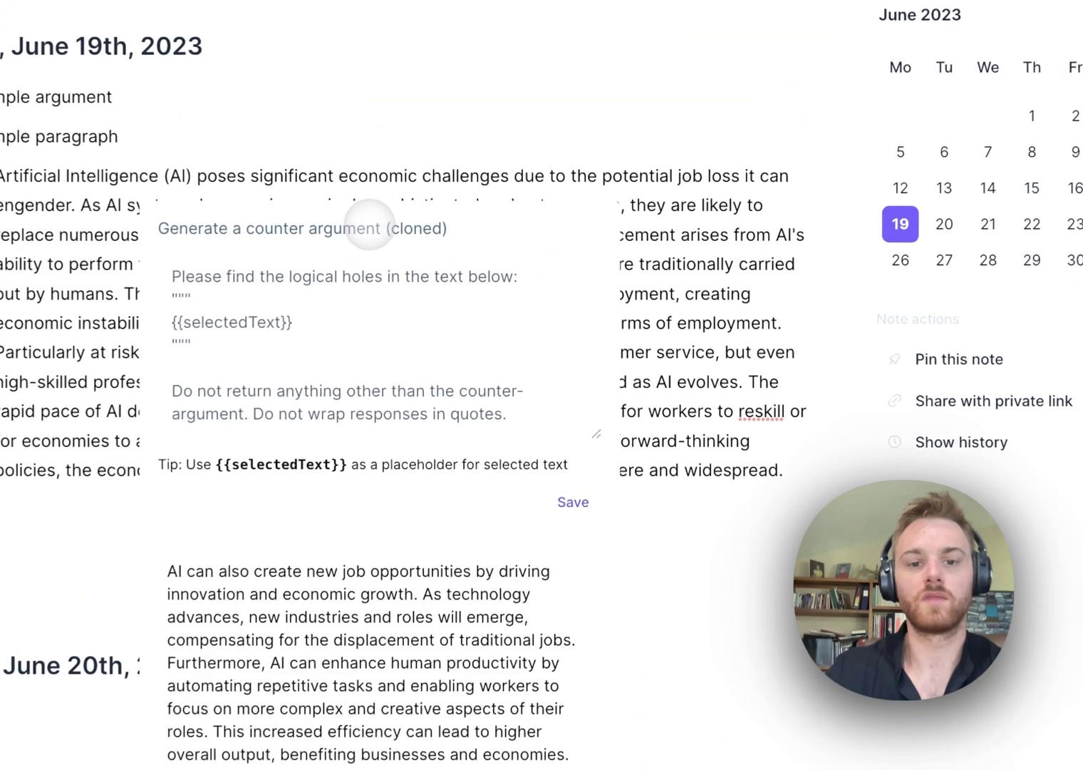
triple_click(536, 247)
type("Find logical holes")
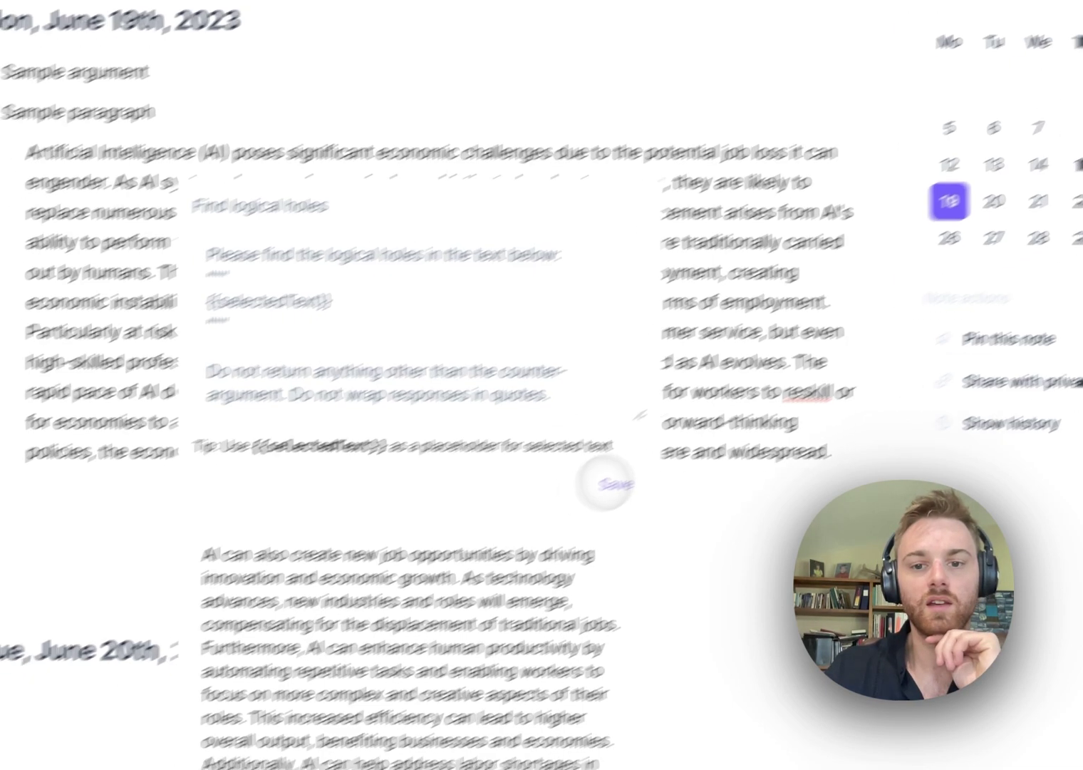
left_click(605, 484)
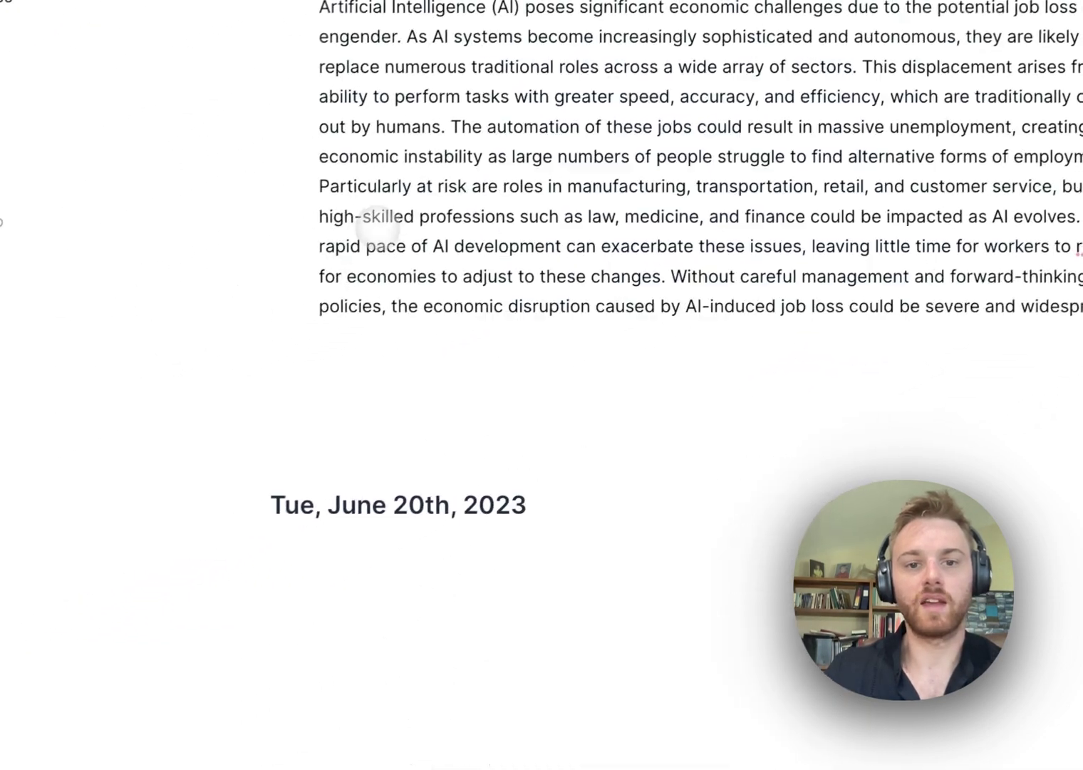
Run the Find logical holes prompt on the paragraph and expand its wording
key("ctrl+j")
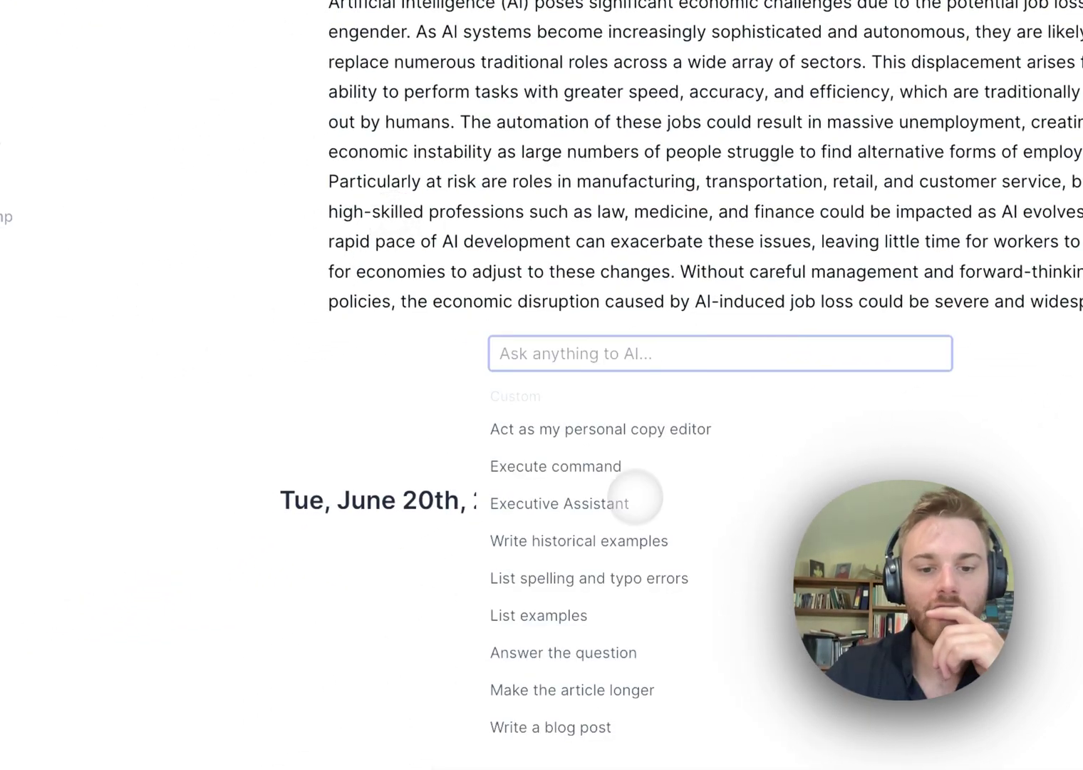
scroll(637, 497, "down", 5)
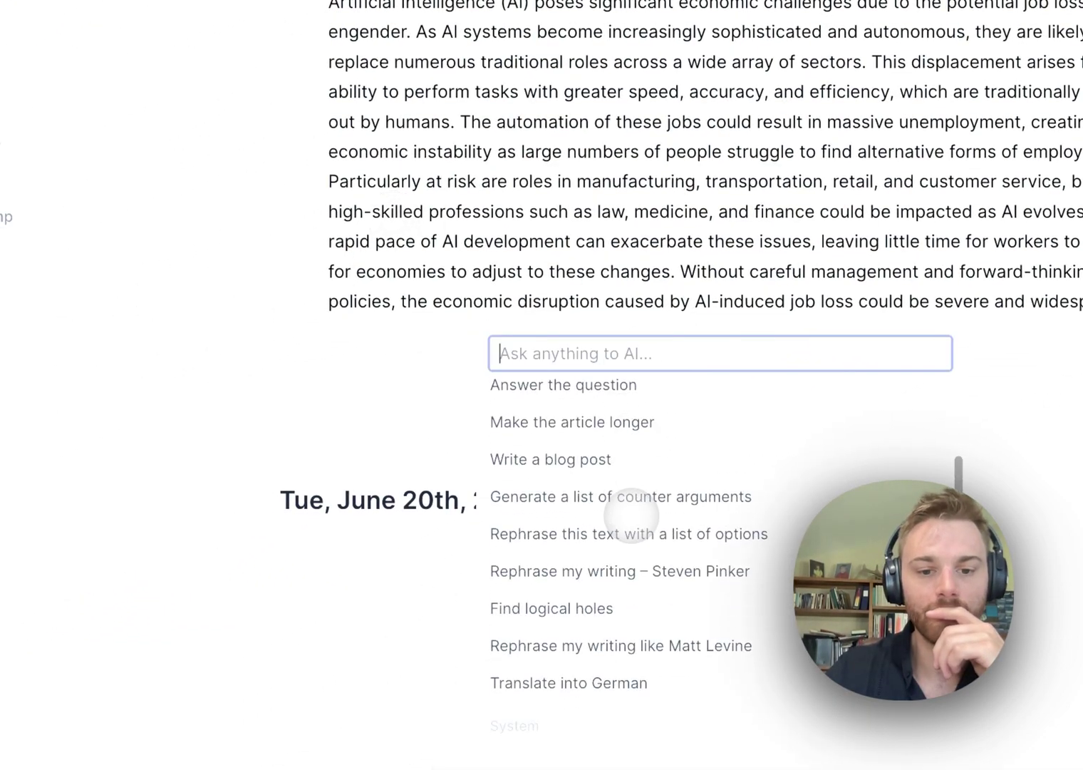
left_click(599, 549)
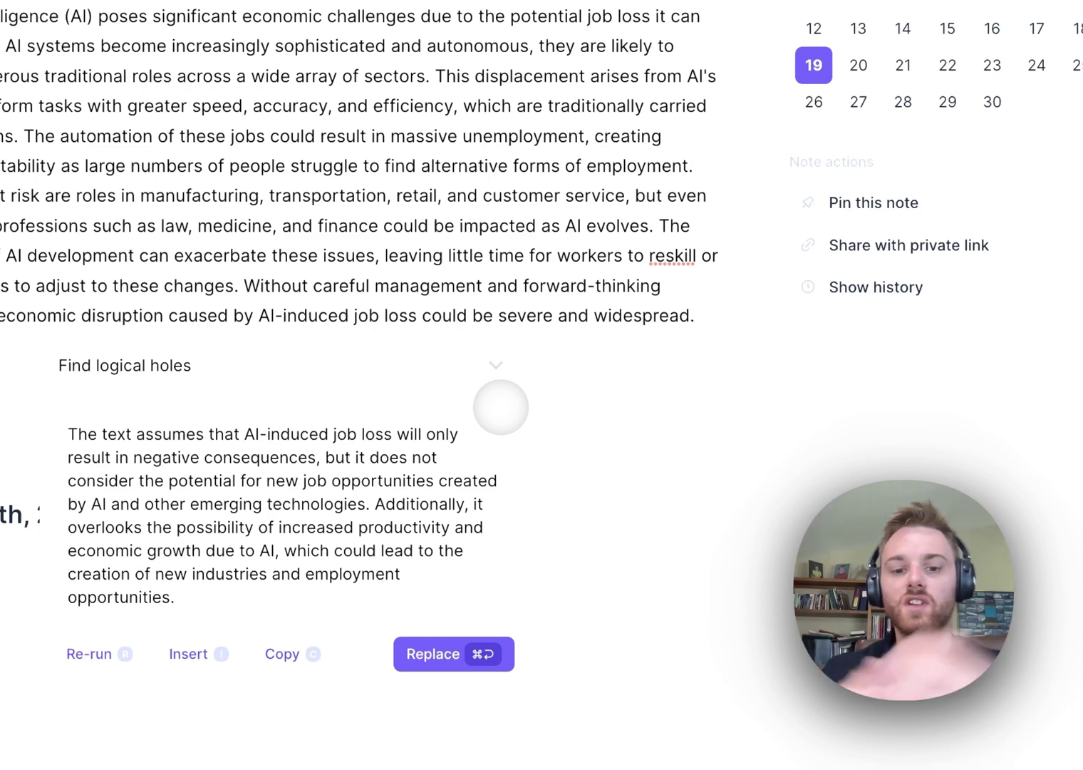
left_click(496, 364)
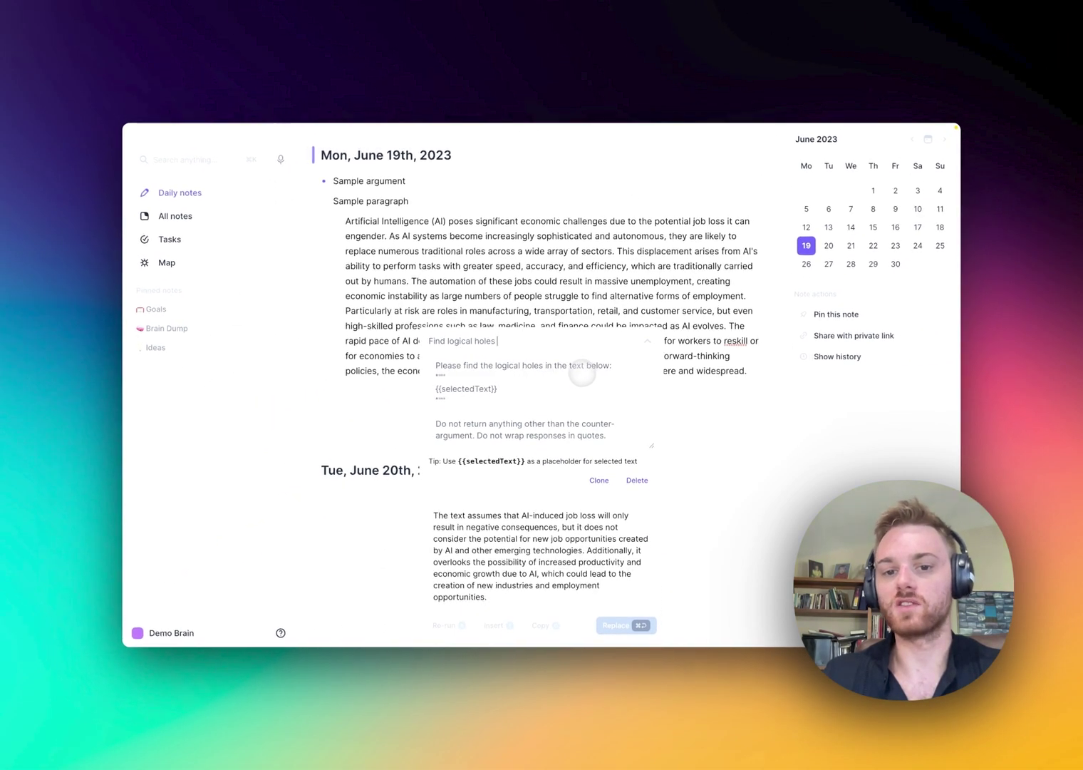
Add ', and write a new paragraph assuming it's for an article' after 'below' in the prompt
left_click(607, 367)
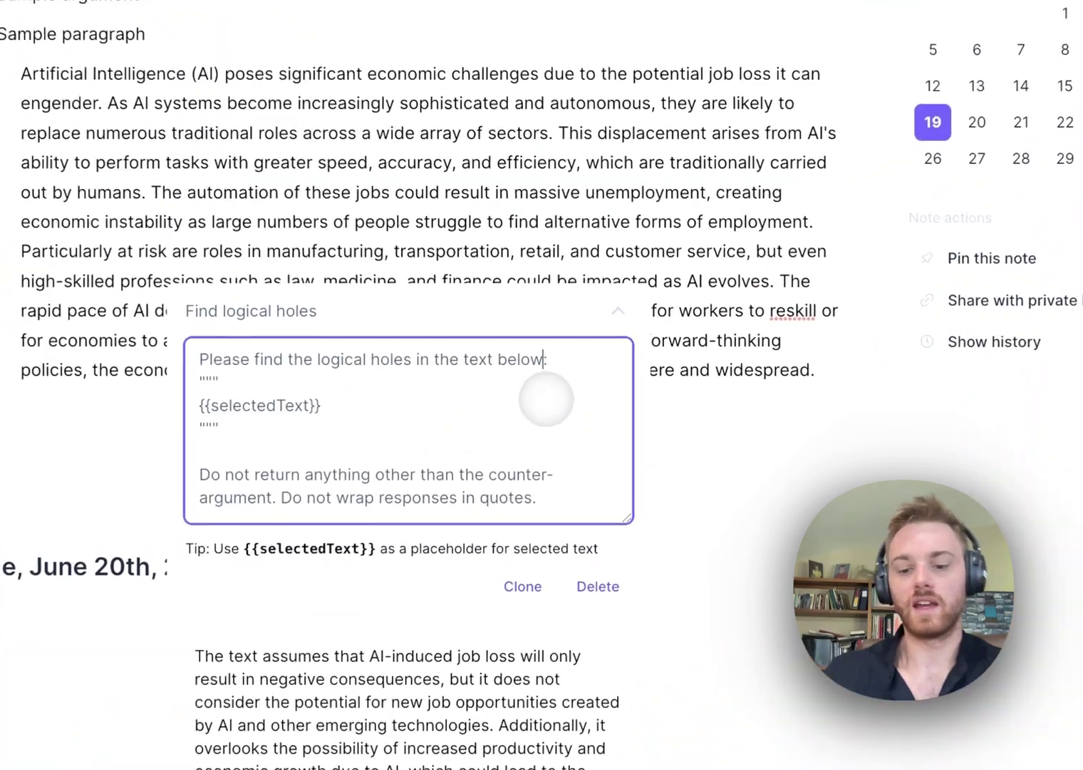
type(", andf")
key("BackSpace")
key("BackSpace")
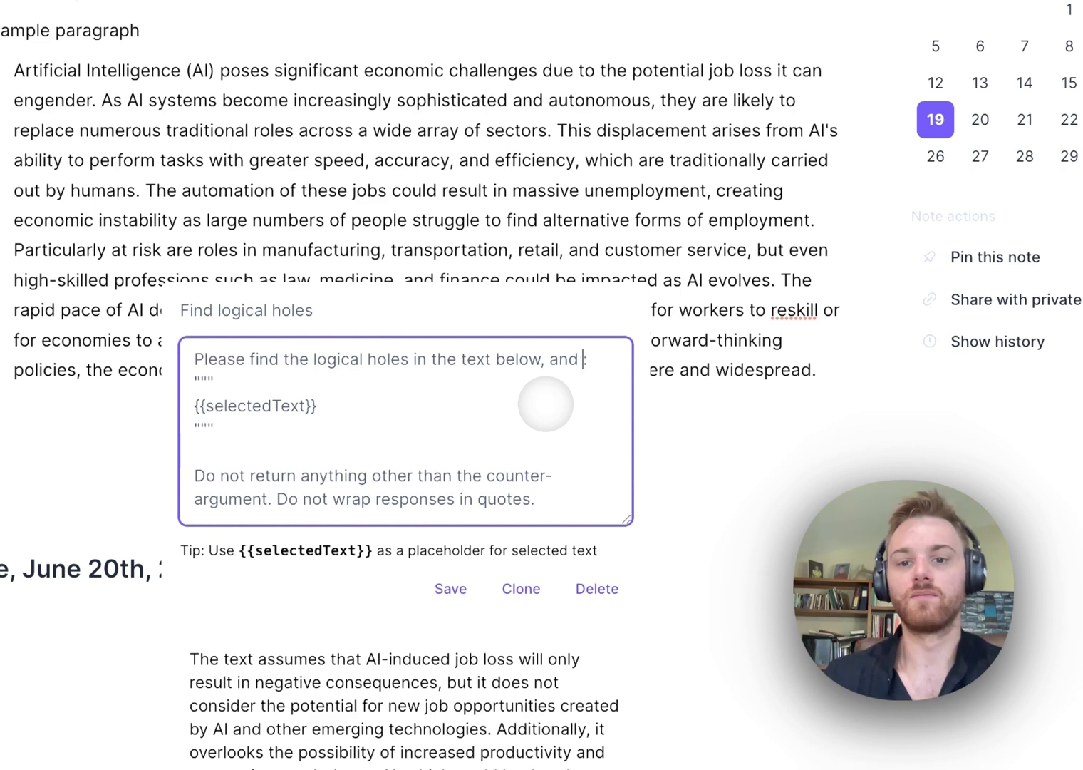
type("write")
key("BackSpace")
key("BackSpace")
key("BackSpace")
key("BackSpace")
key("BackSpace")
key("BackSpace")
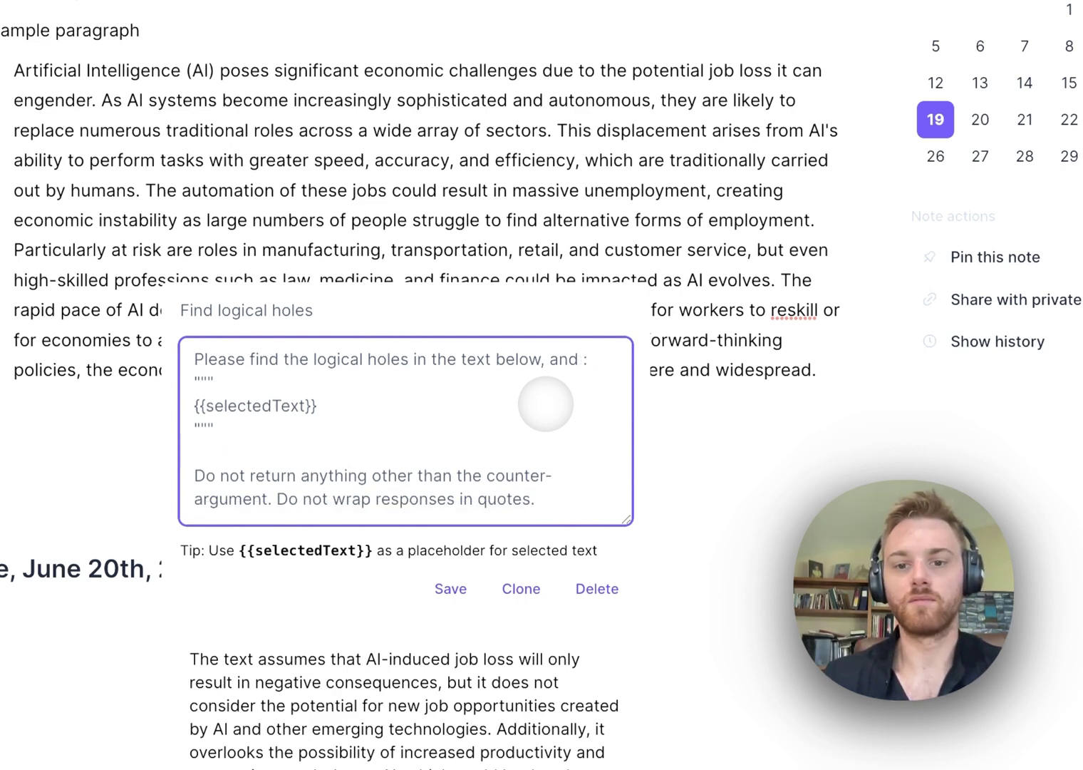
type("write a new para")
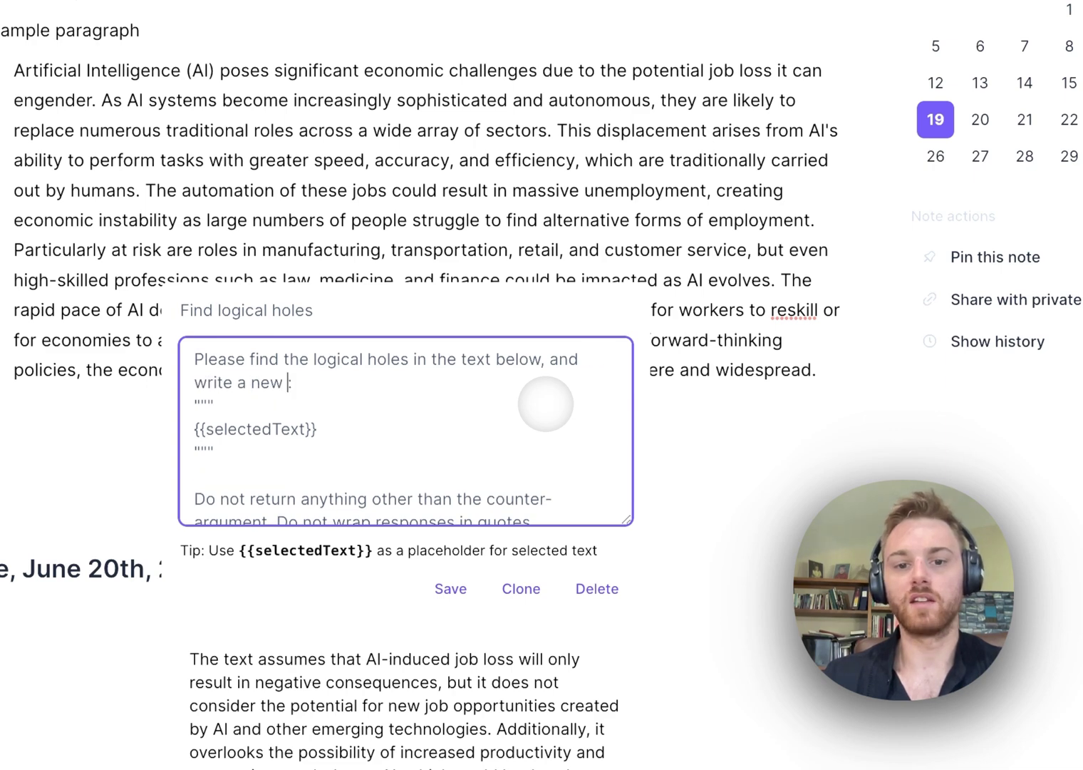
type("graph ")
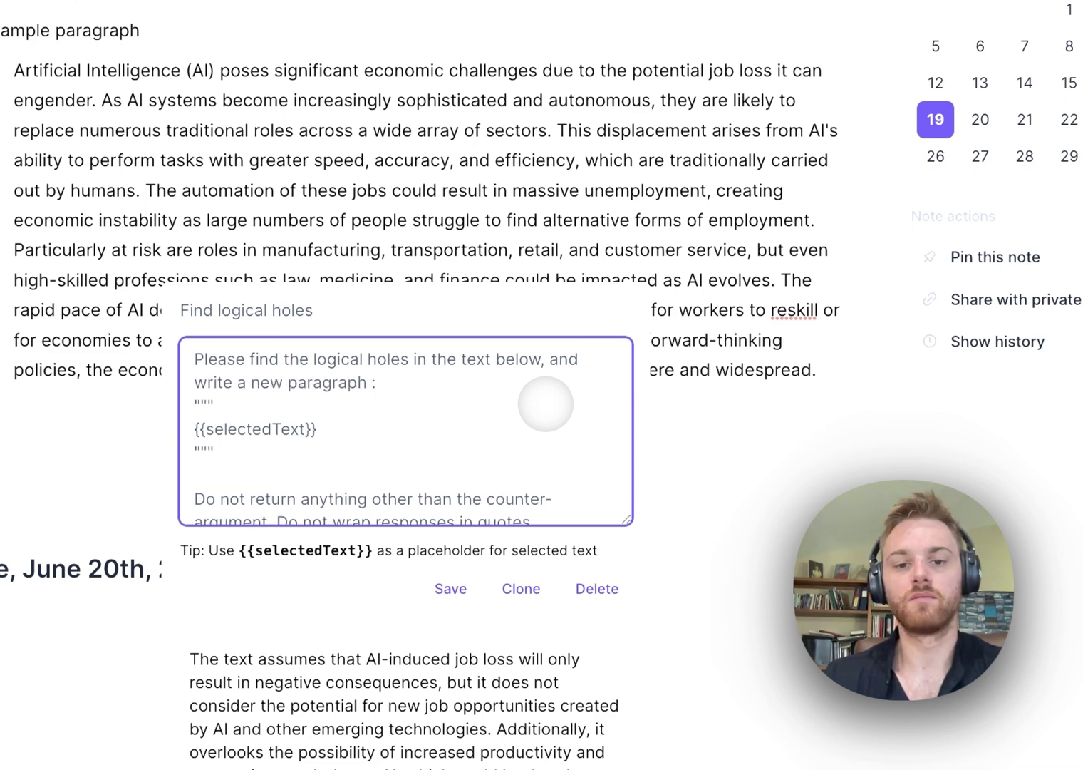
type("assuming it's for an article")
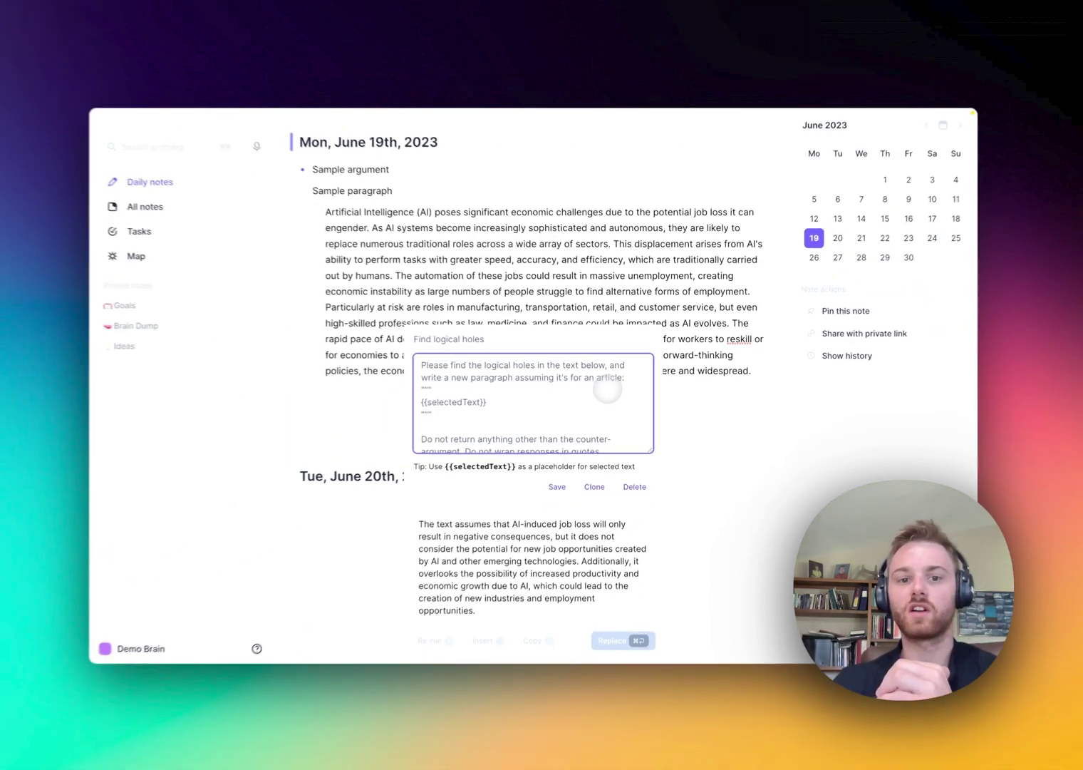